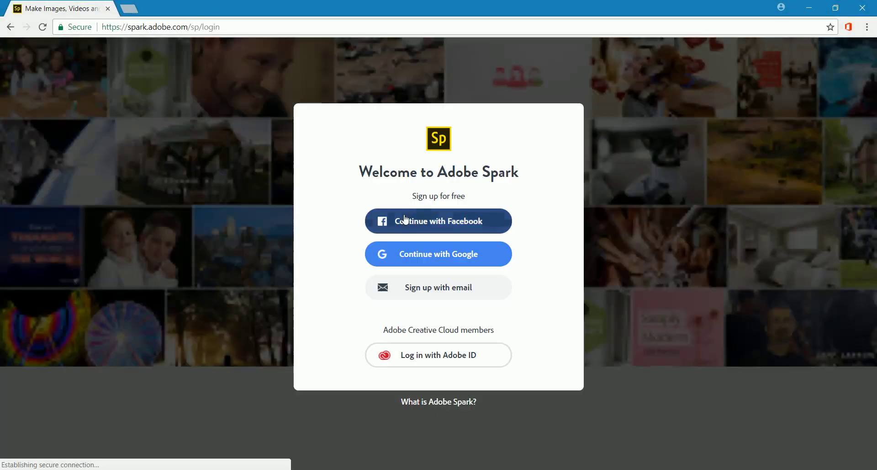
Log in with an Adobe ID by entering the account password and submitting.
left_click(421, 365)
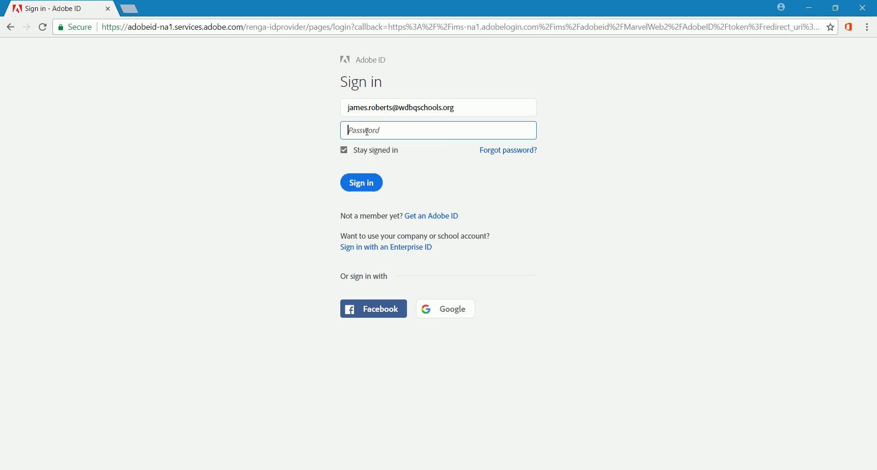
type("*")
left_click(364, 185)
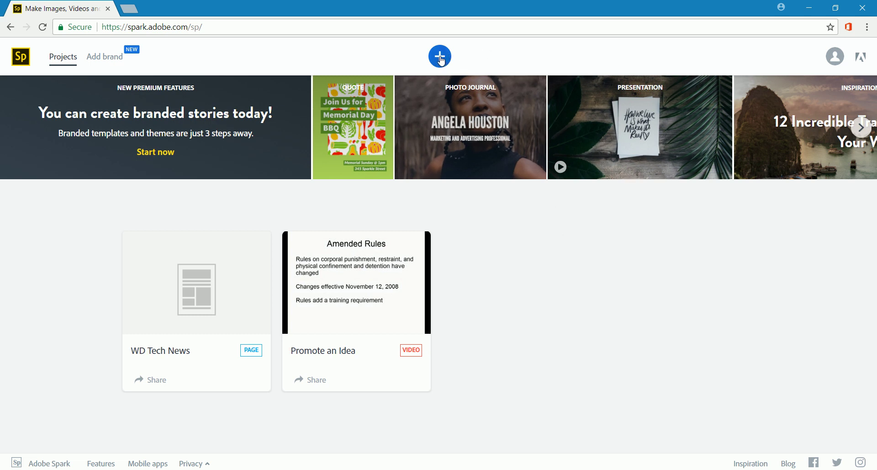
Create a new video from scratch, skip naming, dismiss the themes notice, and add a second slide.
left_click(440, 57)
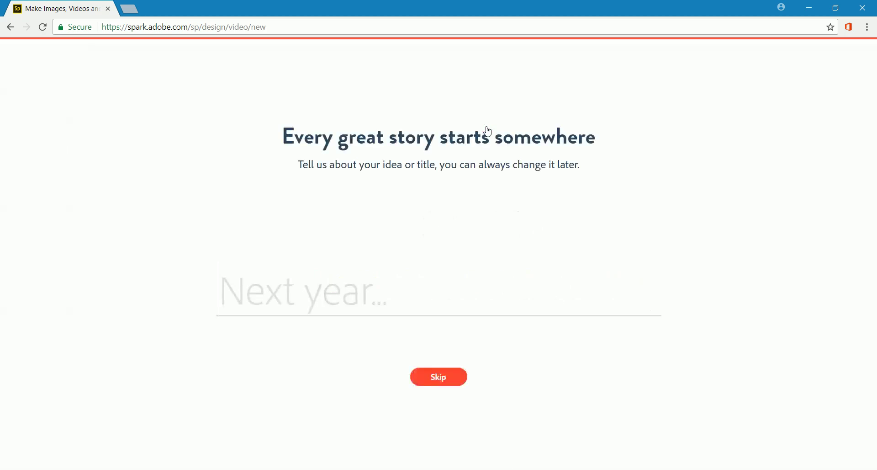
left_click(443, 383)
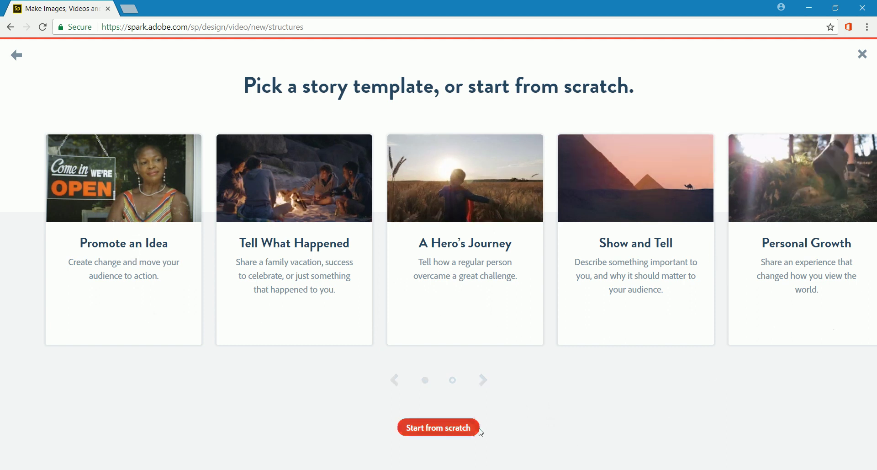
left_click(437, 429)
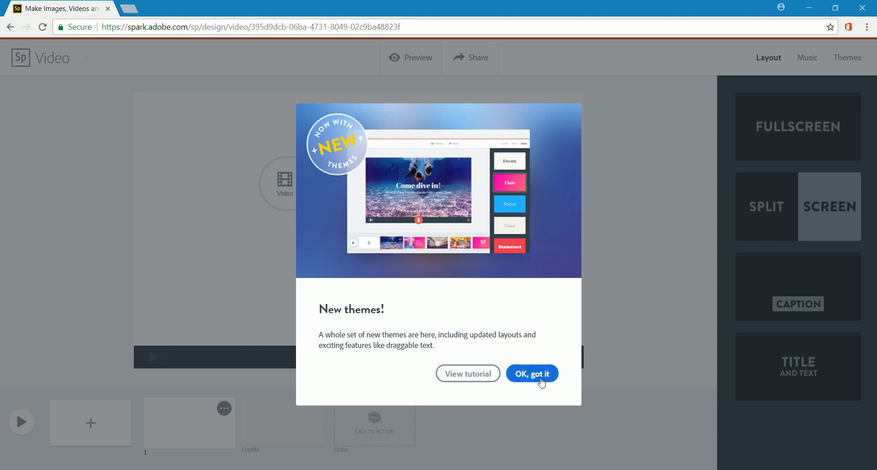
left_click(541, 379)
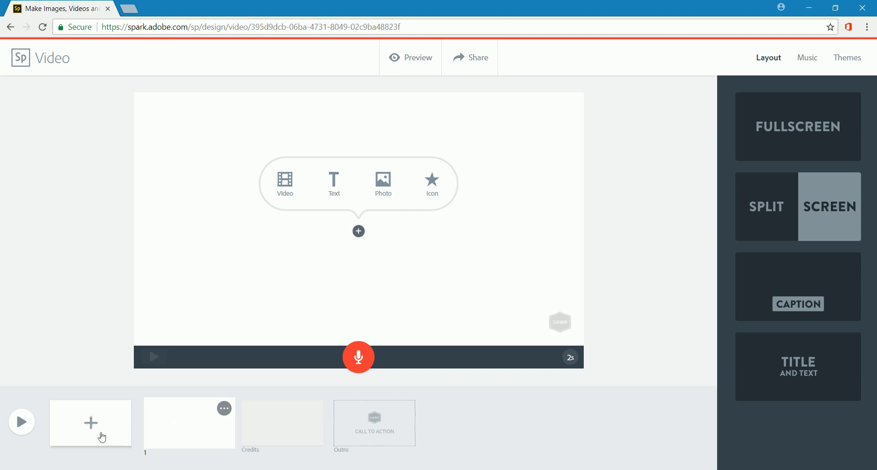
left_click(92, 424)
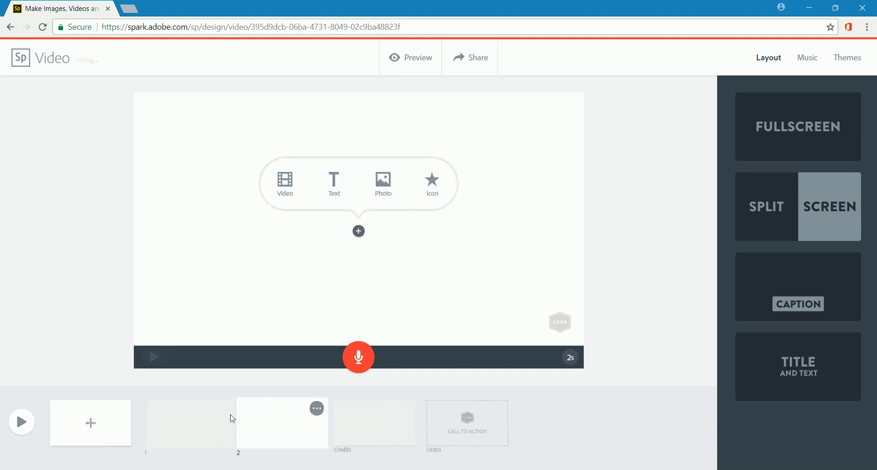
Add the text 'This is the first page' to slide 1.
left_click(180, 421)
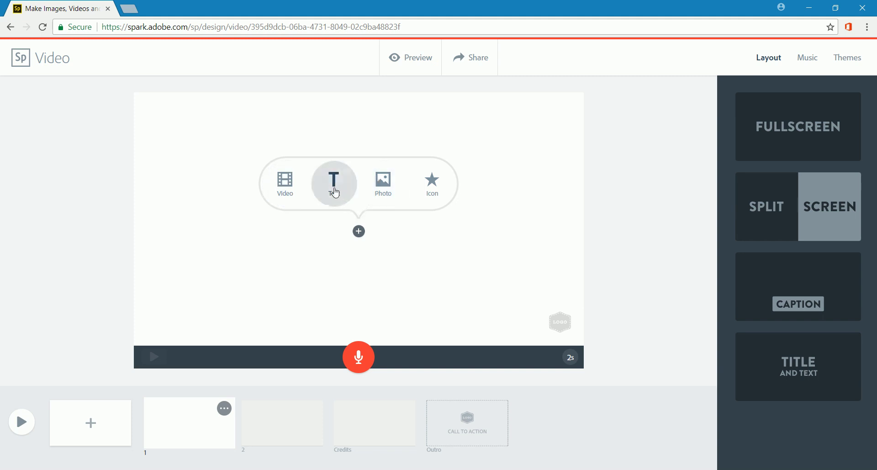
left_click(335, 192)
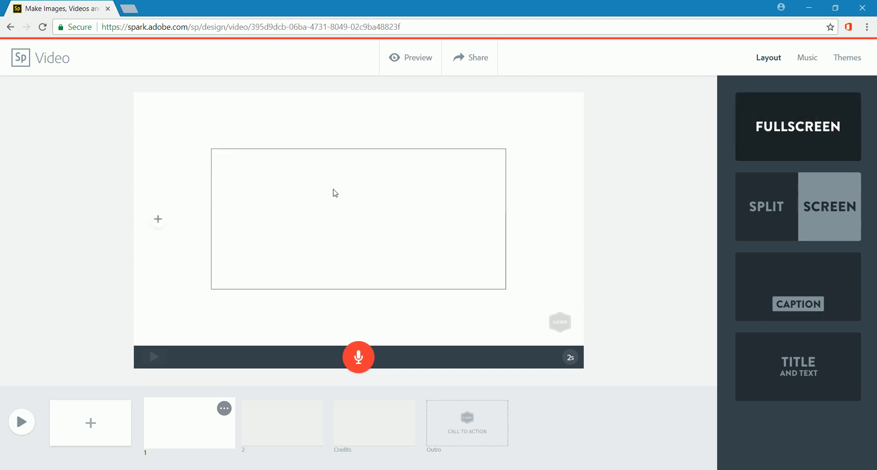
type("This is the")
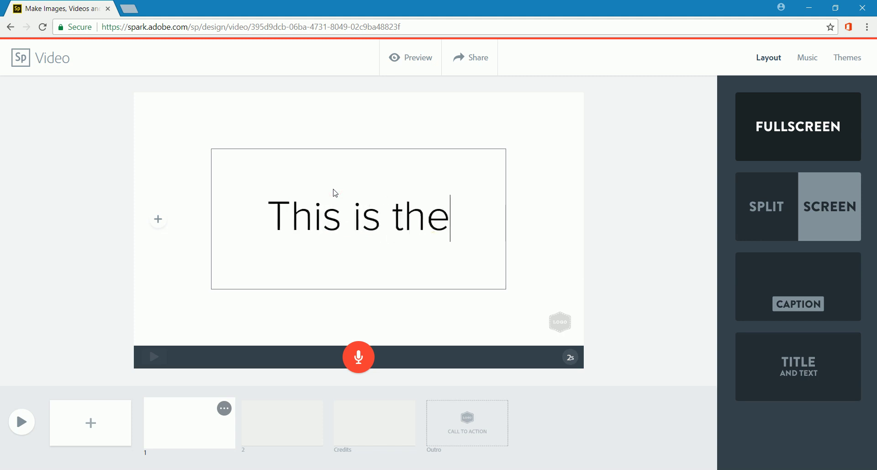
type(" first page")
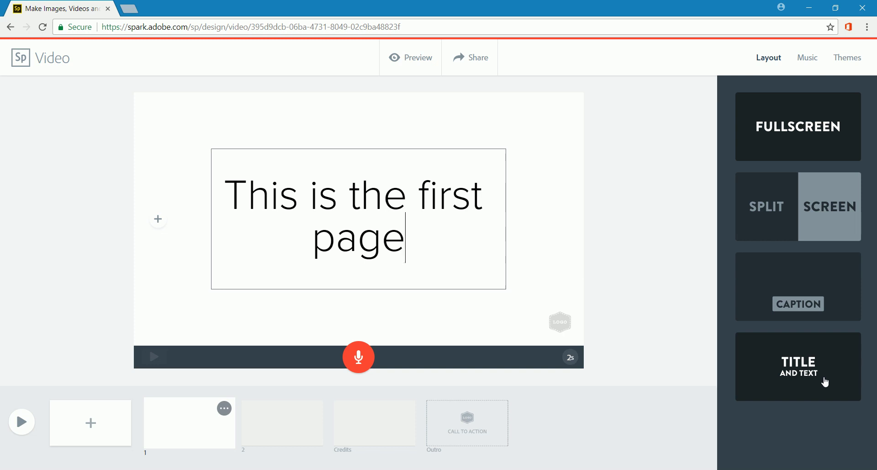
left_click(548, 247)
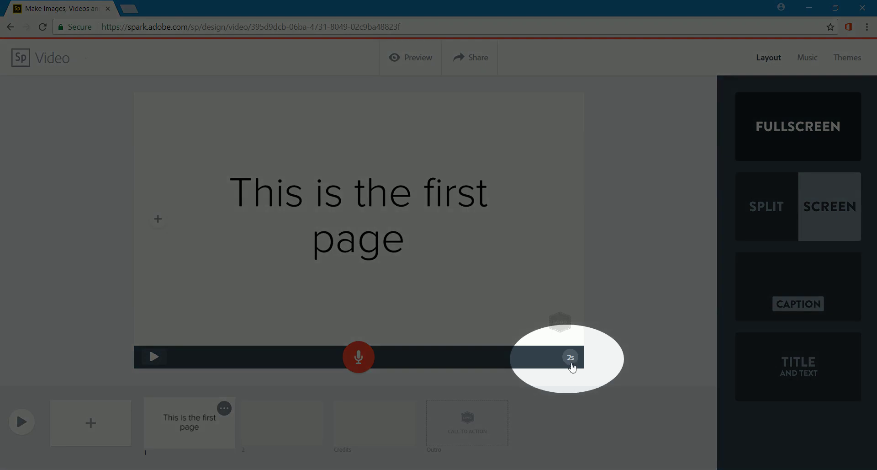
Lengthen slide 1 to 3 seconds, record its voice narration, and play it back.
left_click(571, 360)
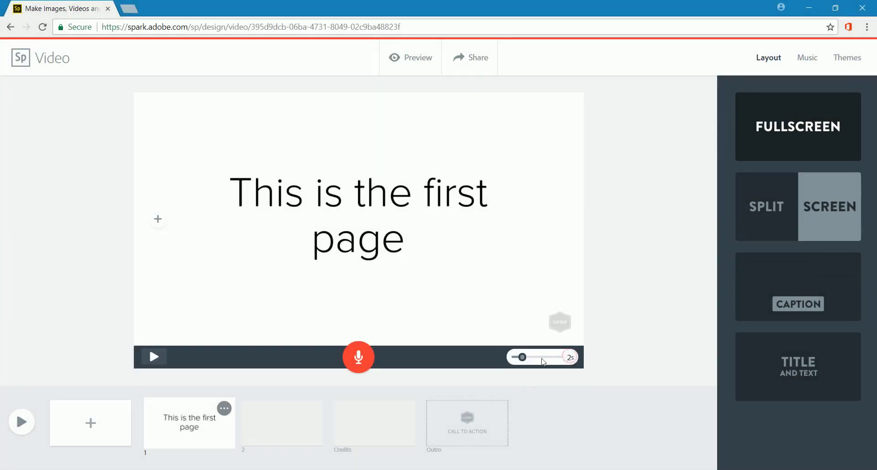
mouse_move(528, 361)
left_mouse_down()
mouse_move(566, 359)
mouse_move(533, 360)
left_mouse_up()
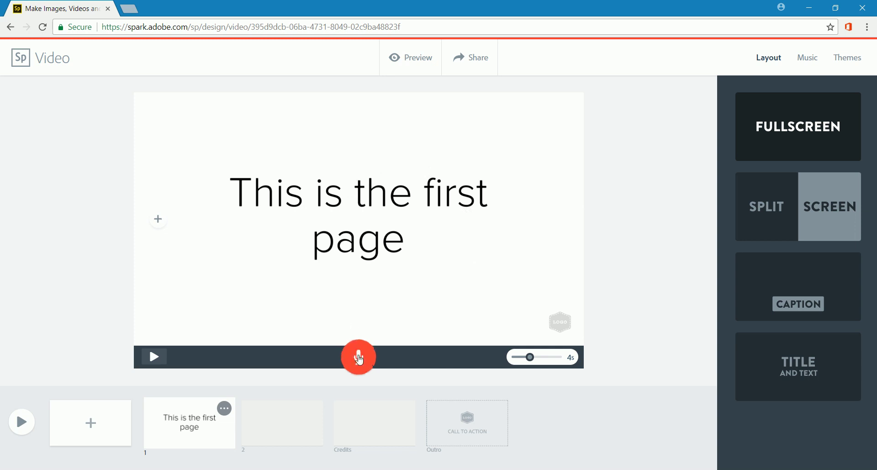
left_click(360, 359)
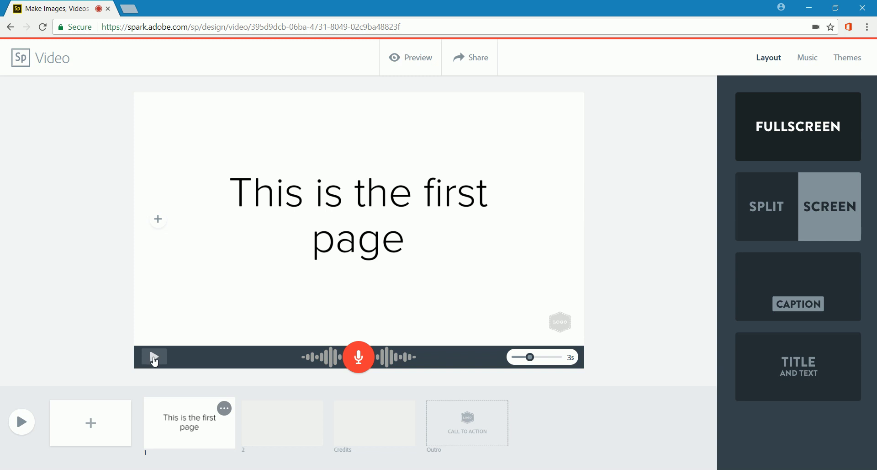
left_click(155, 357)
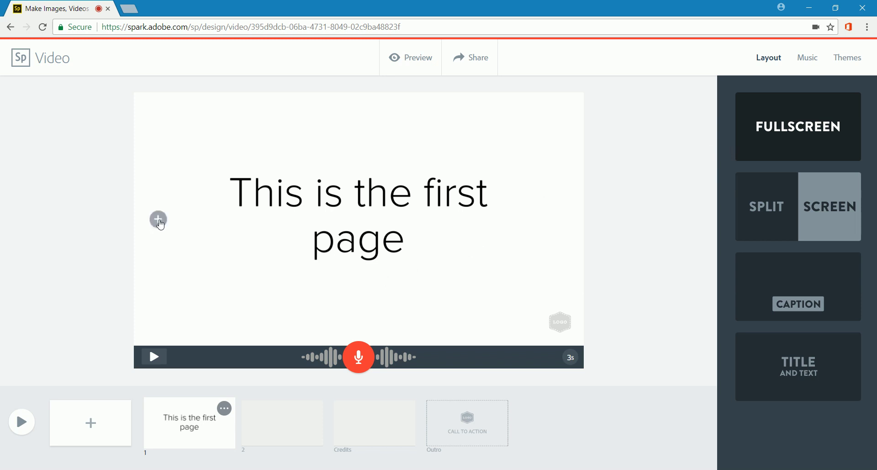
Upload the Milky Way picture from the Pictures folder onto slide 2.
left_click(159, 220)
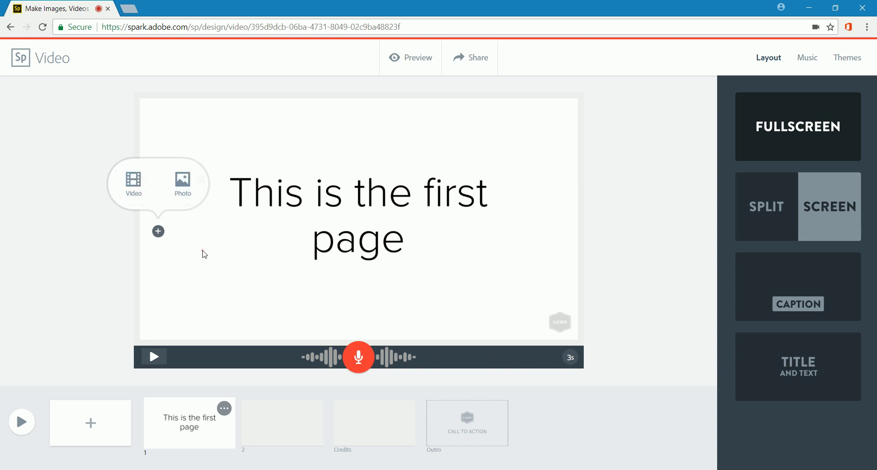
left_click(291, 430)
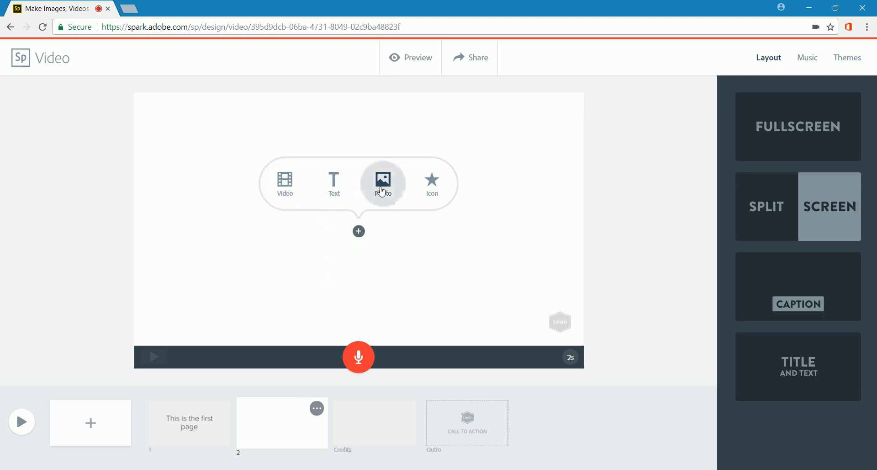
left_click(383, 190)
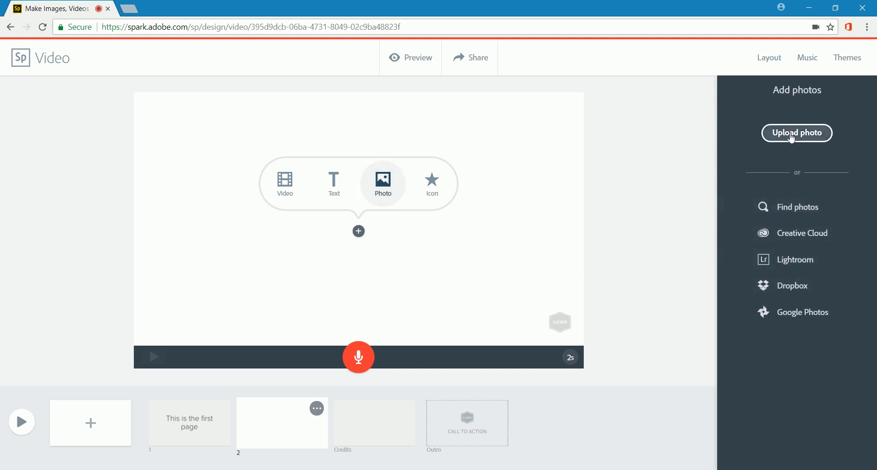
left_click(792, 136)
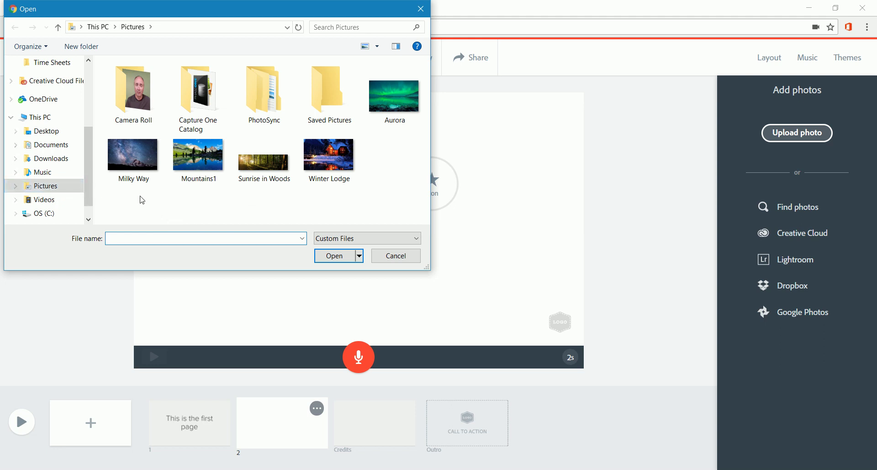
left_click(147, 163)
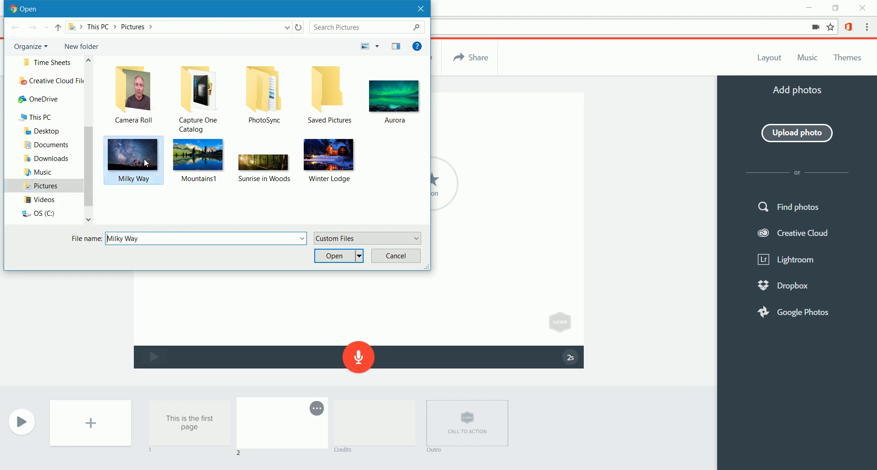
left_click(348, 256)
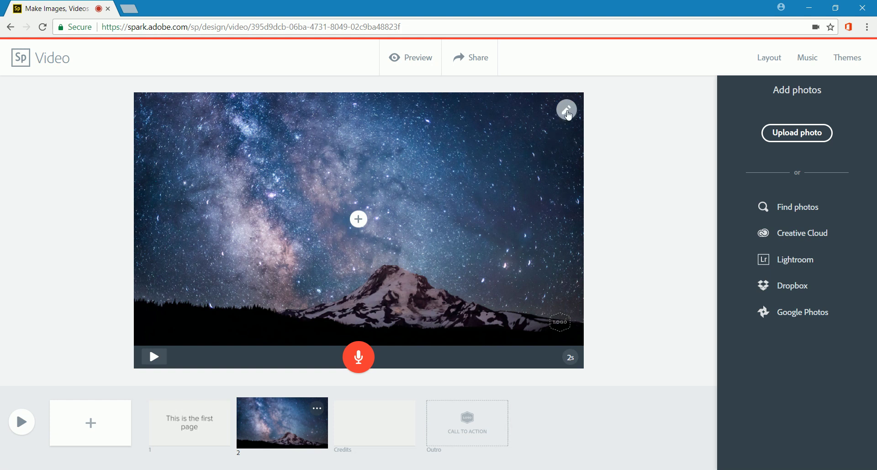
Zoom and reposition the starry mountain photo so it fills the slide 2 frame.
left_click(569, 116)
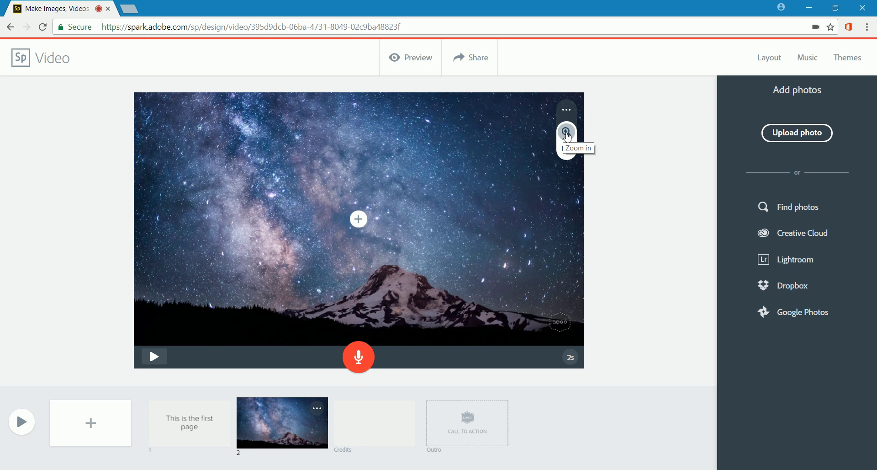
left_click(567, 132)
left_click(567, 132)
left_click(567, 132)
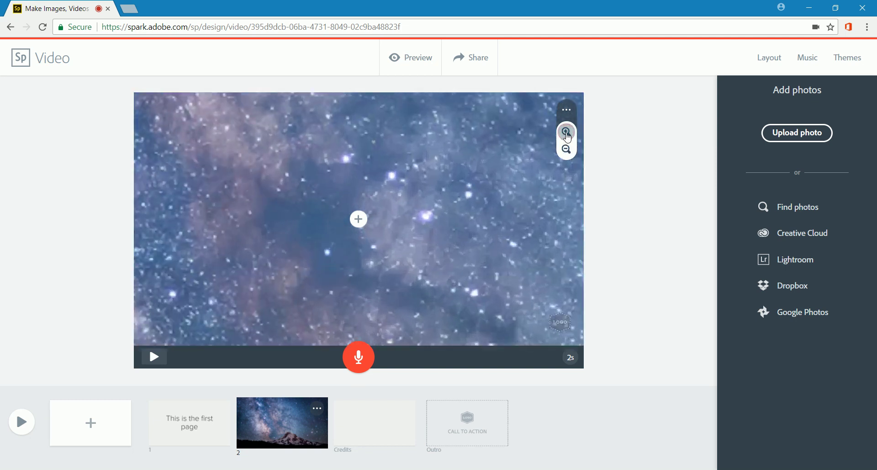
left_click_drag(489, 293, 331, 89)
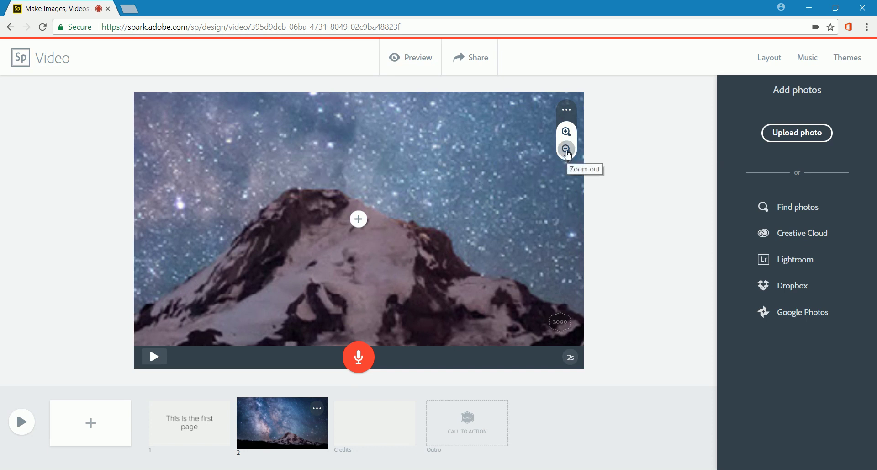
left_click(567, 149)
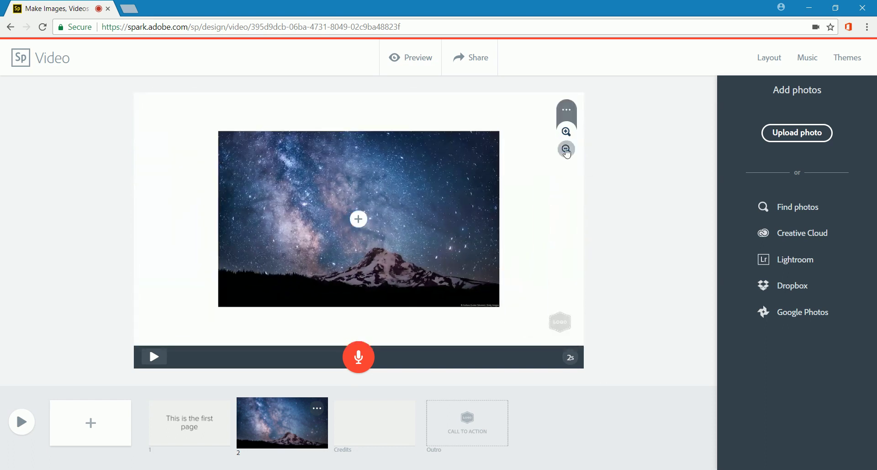
left_click(567, 133)
left_click(566, 132)
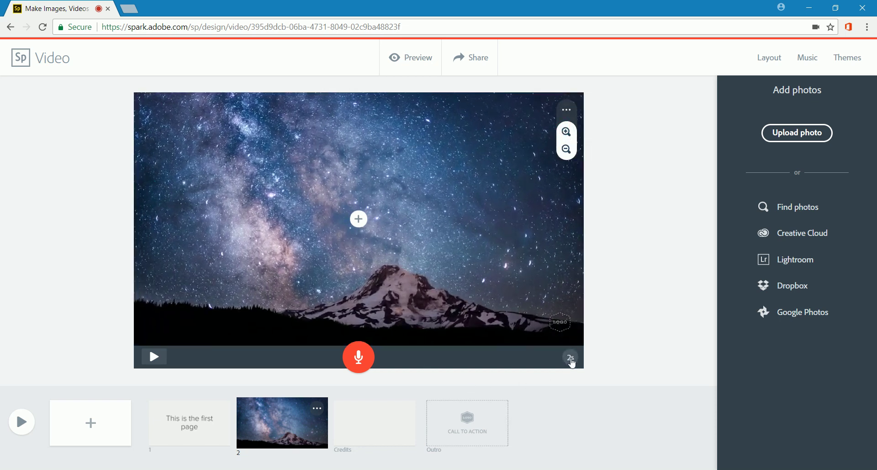
Lengthen slide 2, record its voice narration, and play it back.
left_click(570, 358)
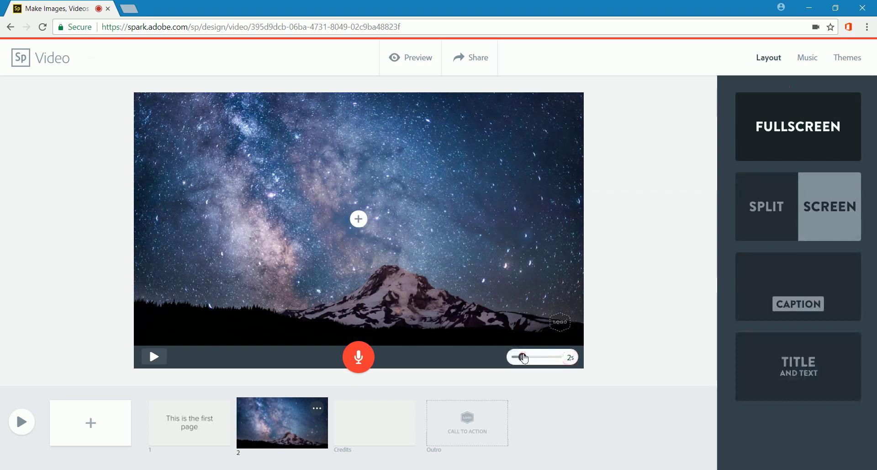
left_click_drag(524, 359, 532, 358)
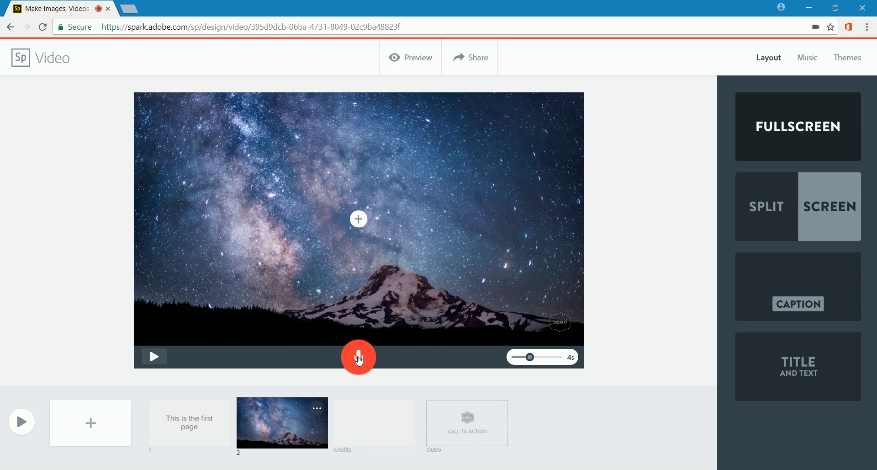
left_click(359, 361)
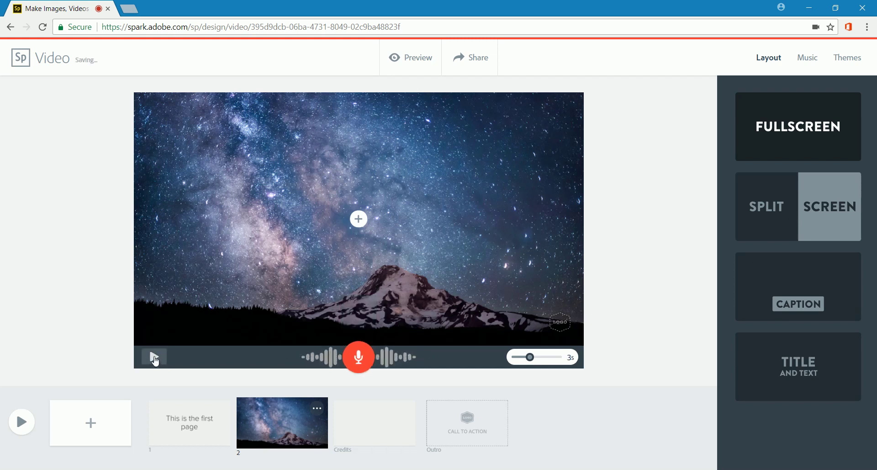
left_click(155, 356)
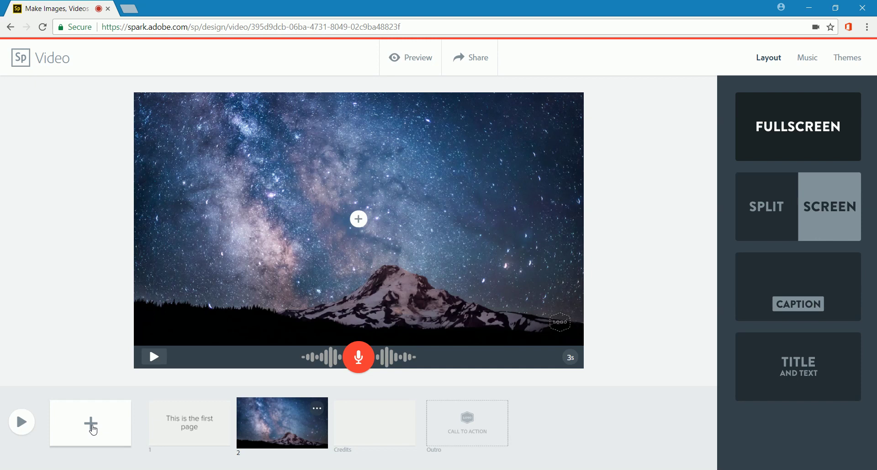
Add slide 3 and upload the newsroom virtual2 clip from Desktop > 730 Cup of Tech 2018.
left_click(91, 423)
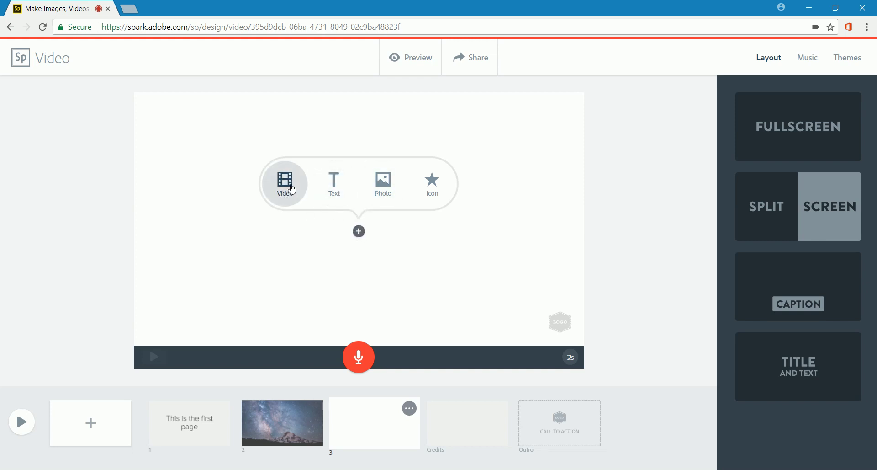
left_click(286, 186)
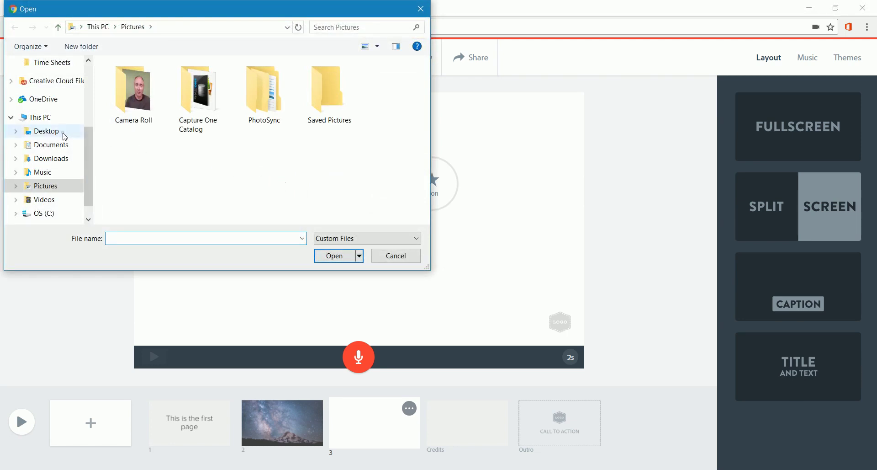
left_click(63, 132)
double_click(196, 115)
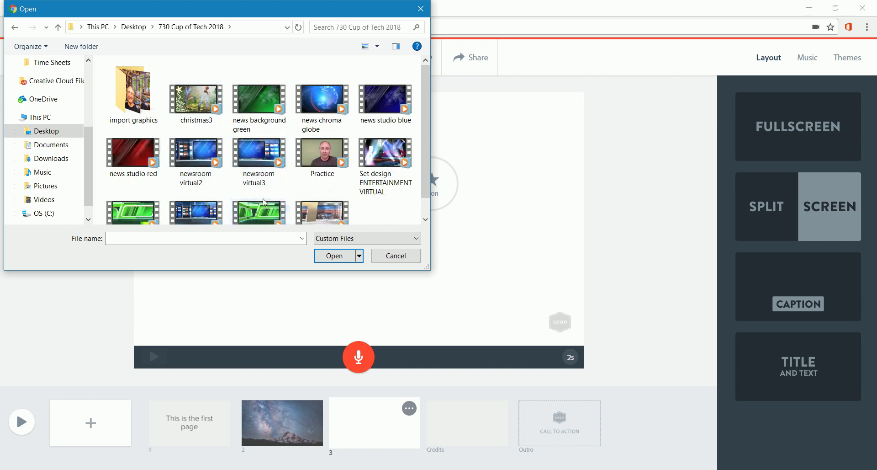
left_click(199, 158)
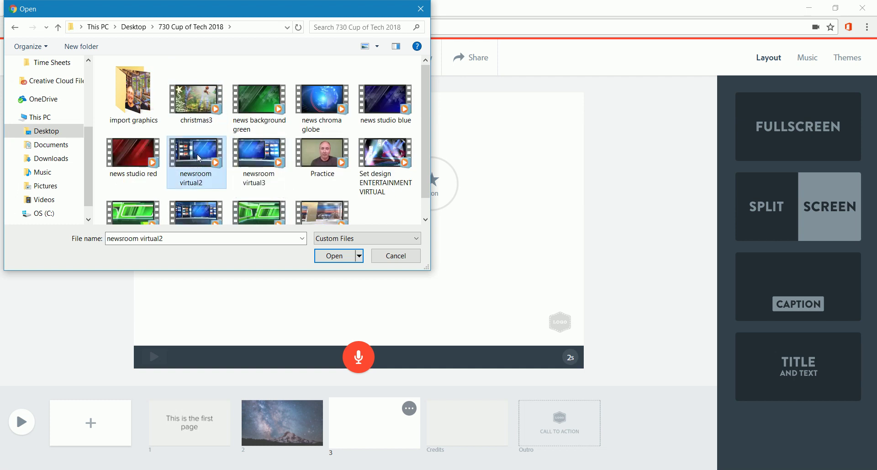
left_click(337, 256)
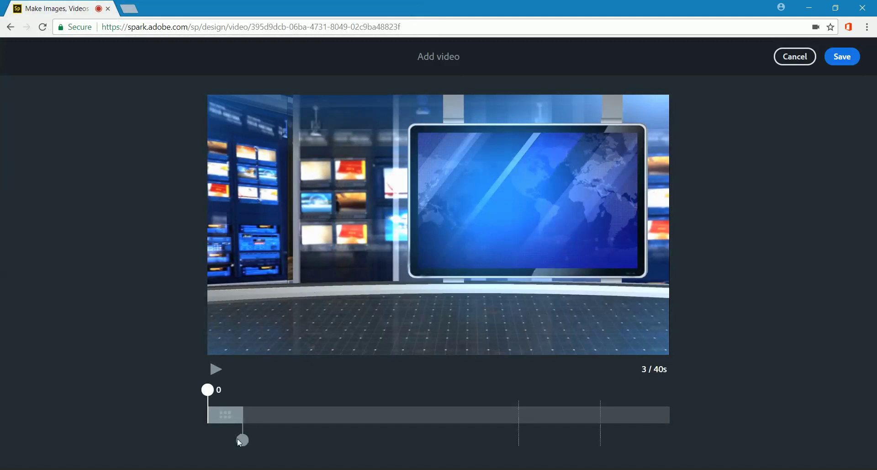
Trim the newsroom virtual2 clip to its first 30 seconds and save it to slide 3.
left_click_drag(240, 440, 597, 426)
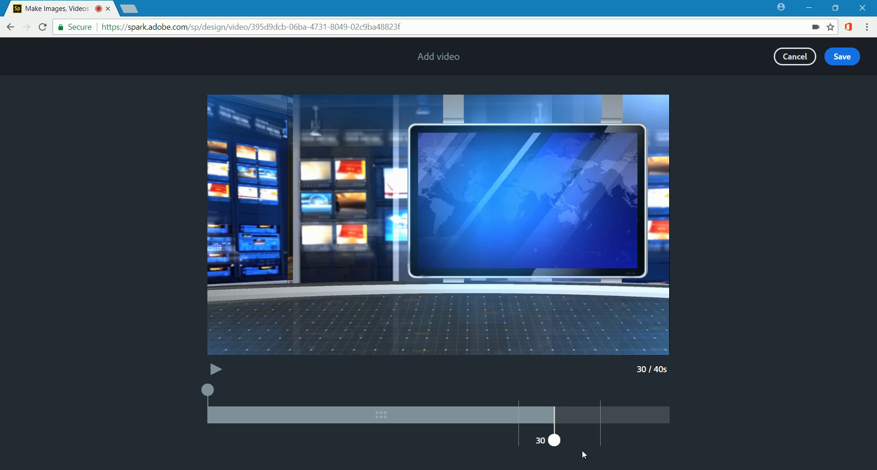
left_click(844, 58)
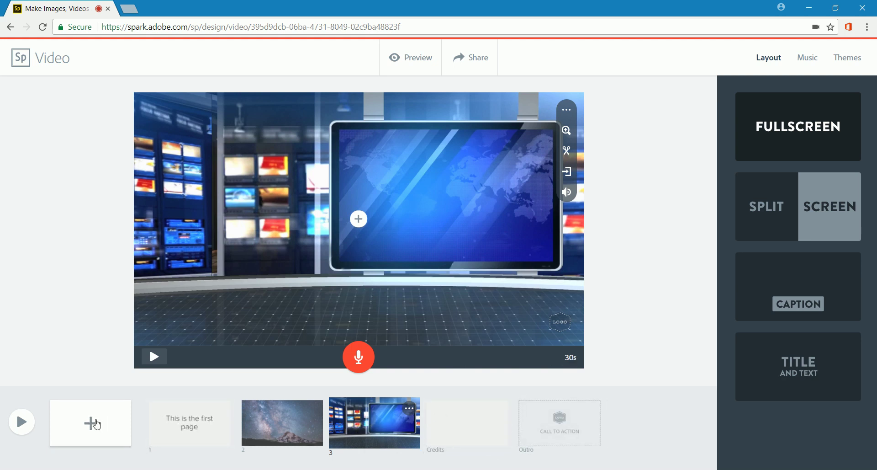
Add blank slide 4, then choose Continue clip from slide 3's video editing options.
left_click(91, 423)
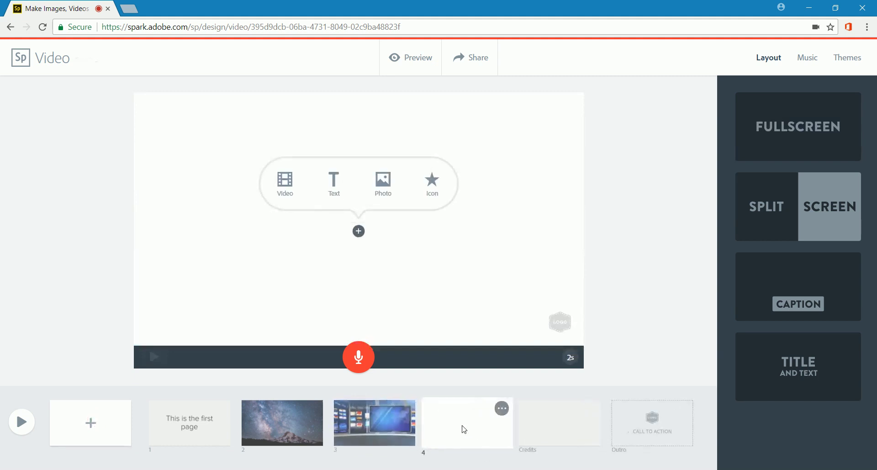
left_click(372, 420)
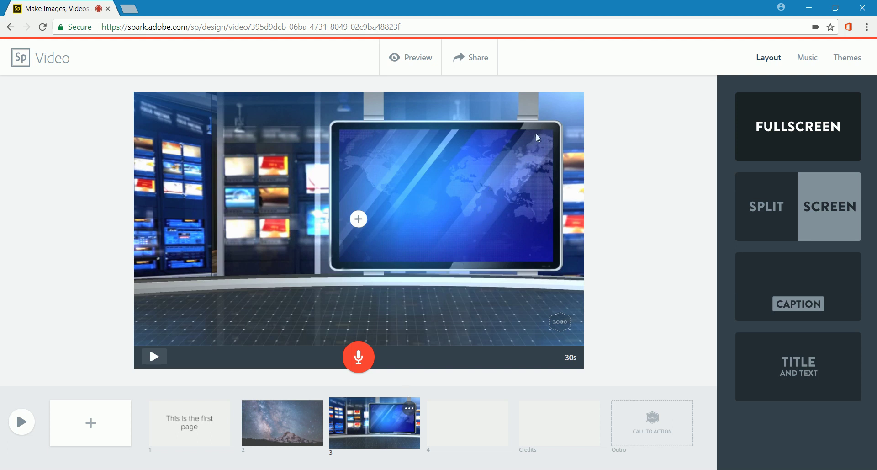
left_click(578, 102)
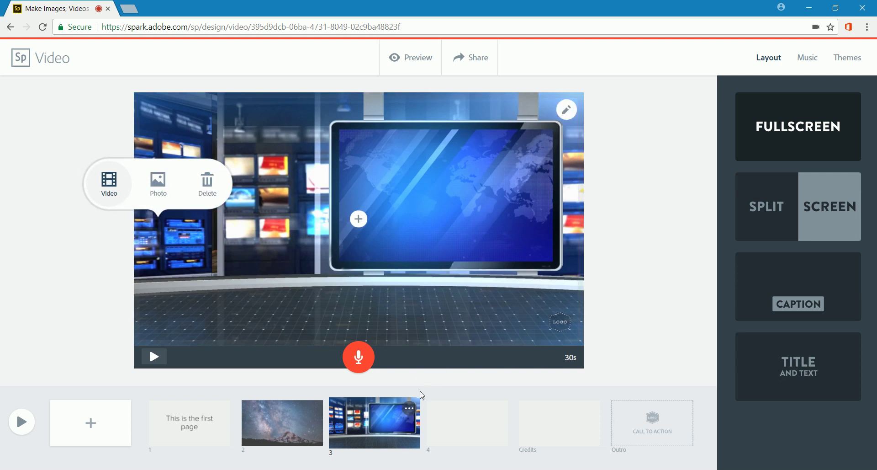
left_click(568, 117)
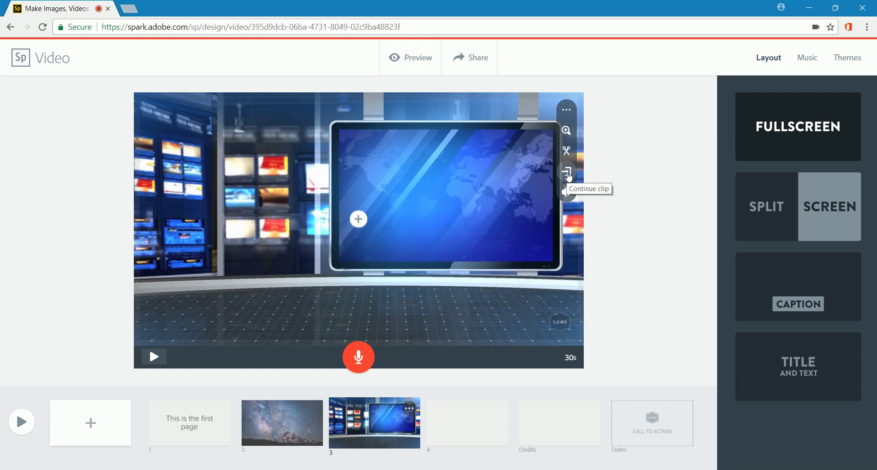
left_click(568, 172)
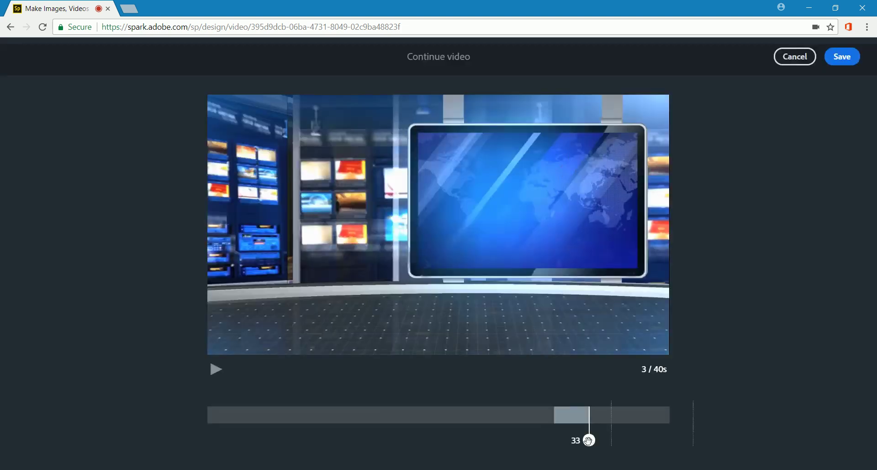
Extend the continued clip to its 40-second end and save it onto slide 4.
left_click_drag(590, 440, 679, 434)
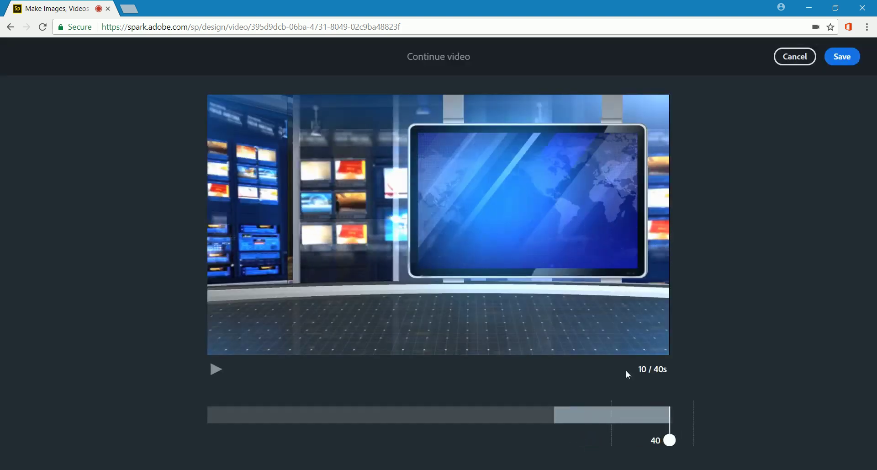
left_click(842, 58)
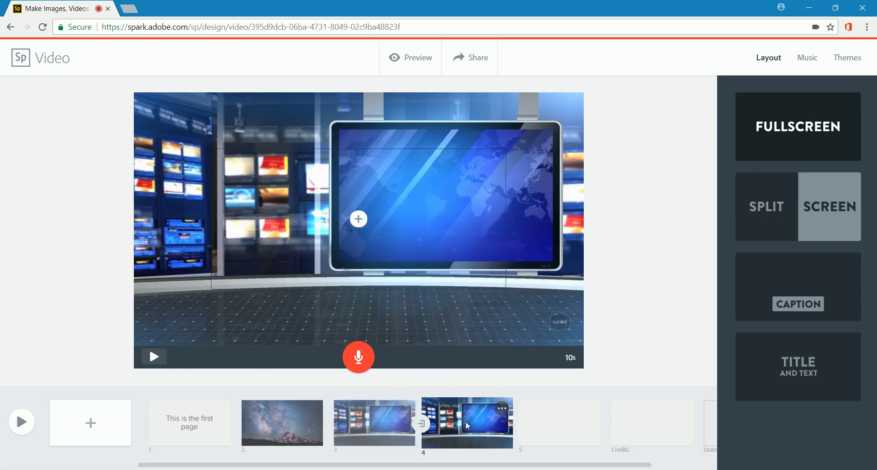
Open the Trim video editor for slide 4's newsroom clip, starting at 30 seconds.
left_click(506, 413)
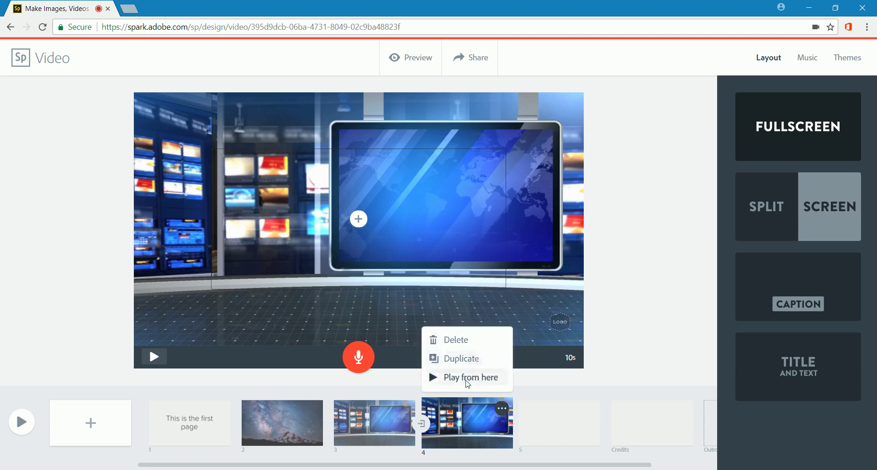
left_click(473, 418)
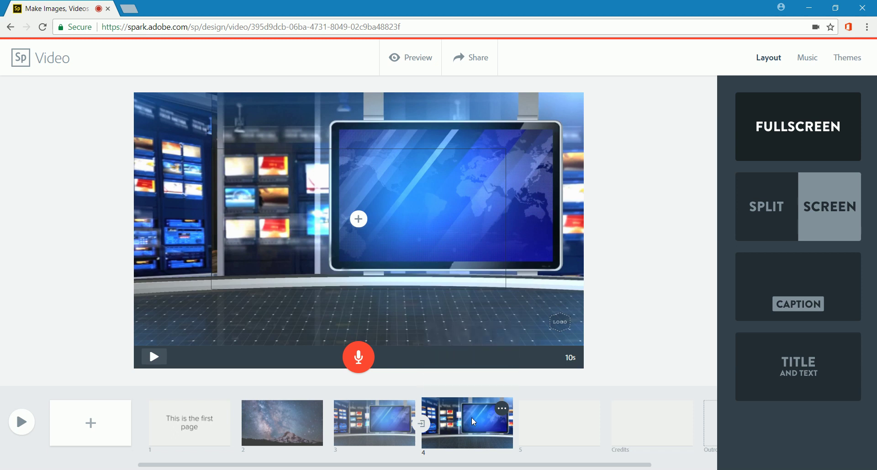
left_click(532, 138)
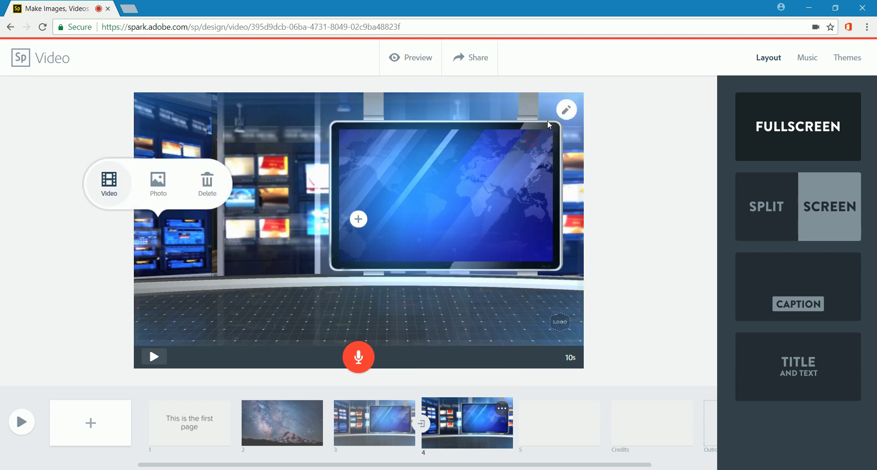
left_click(568, 110)
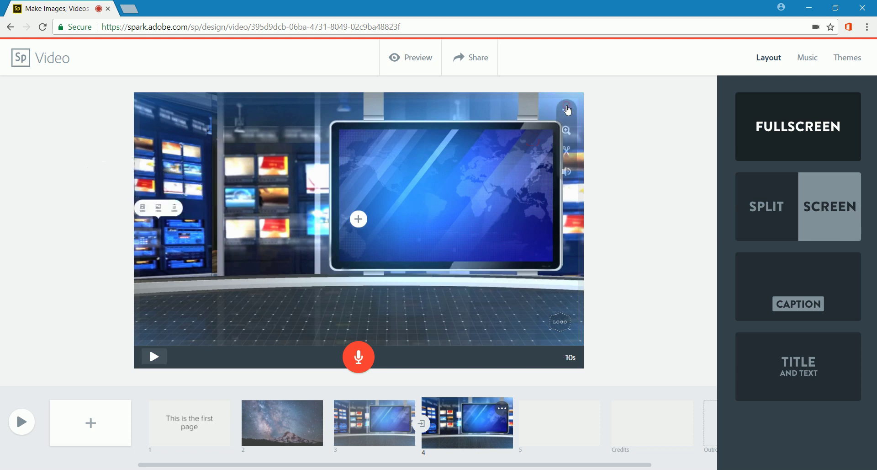
left_click(567, 151)
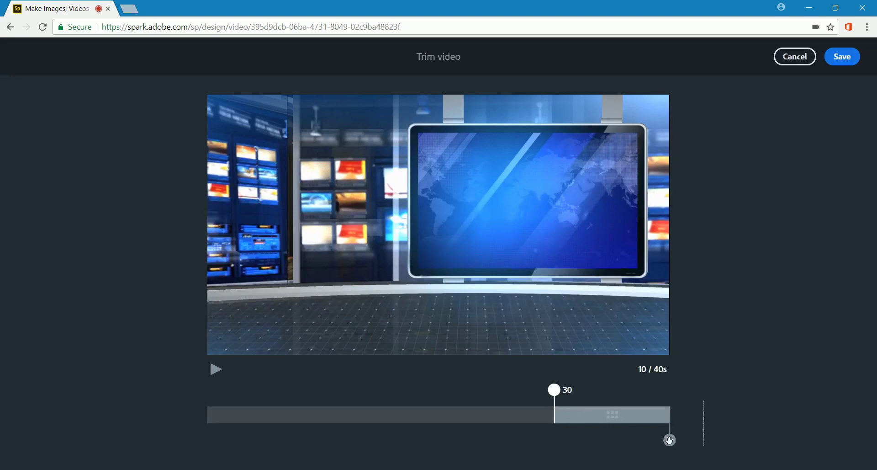
Trim slide 4's newsroom clip to end at 36 seconds, six seconds long, and save it.
left_click_drag(670, 440, 622, 441)
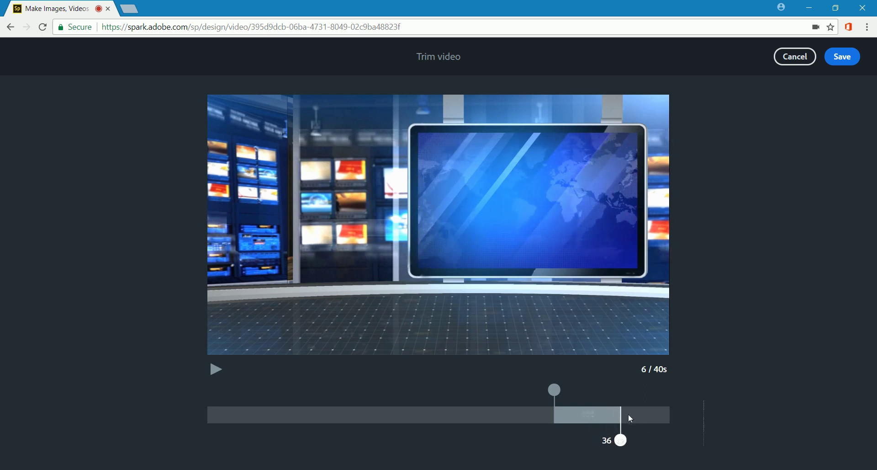
left_click(842, 56)
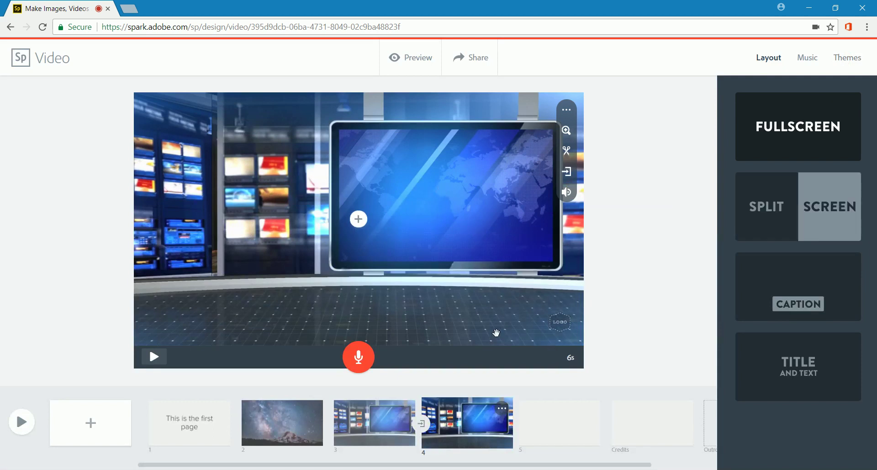
Check slide 3, then return to slide 2, the Milky Way photo.
left_click(368, 431)
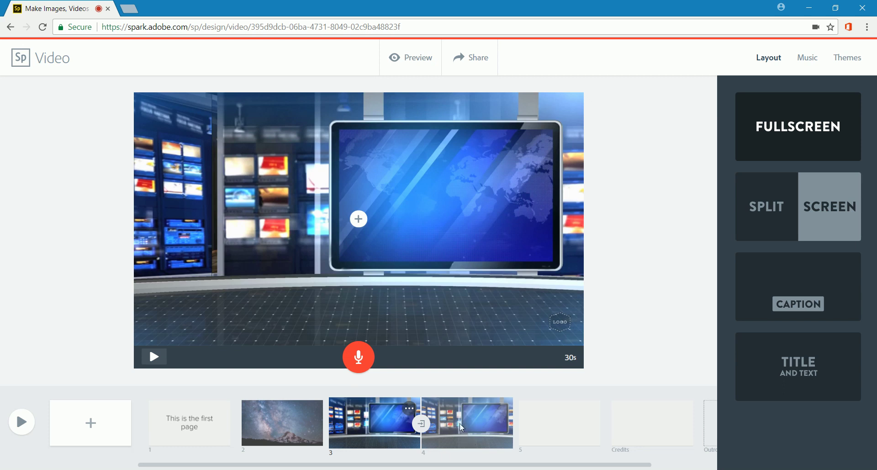
left_click(289, 422)
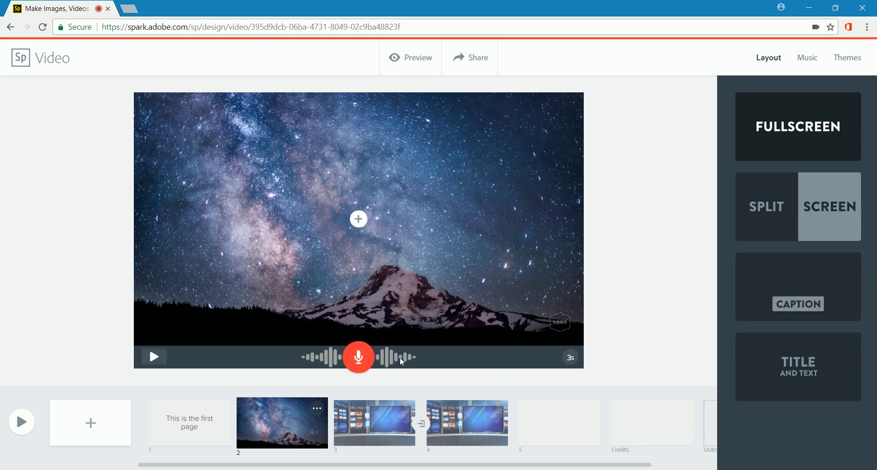
Apply the Title and Text layout to slide 2 with the title 'This is the night sky'.
left_click(794, 364)
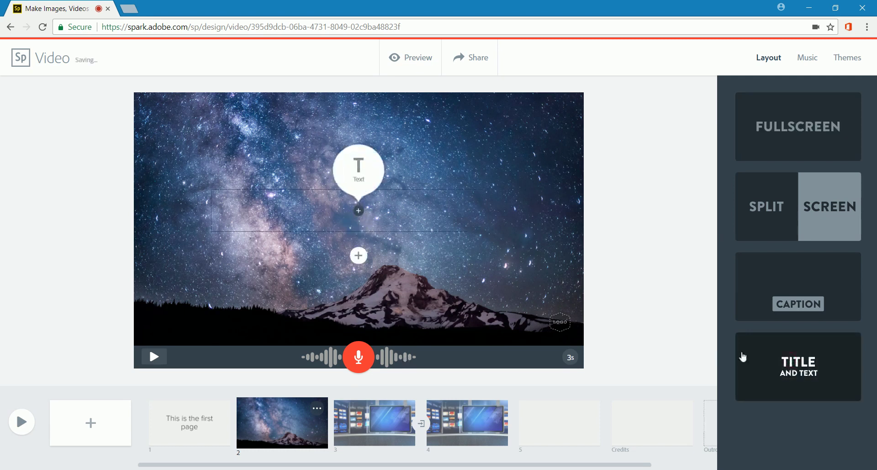
left_click(359, 173)
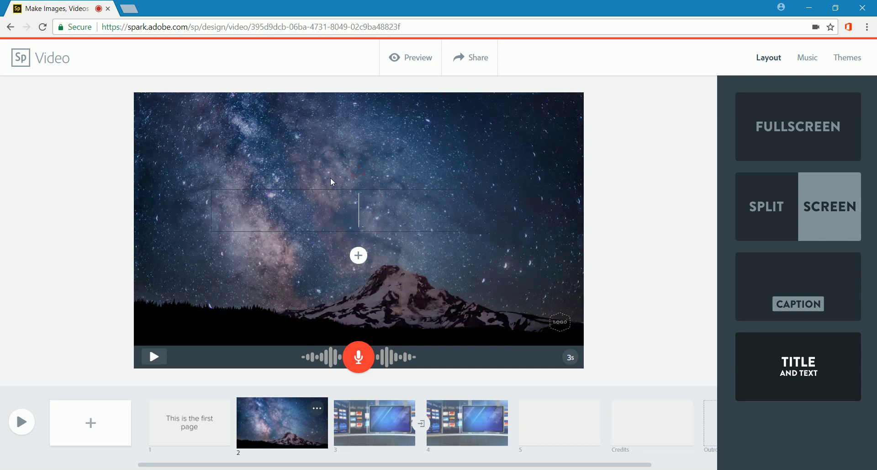
type("This is the night sky")
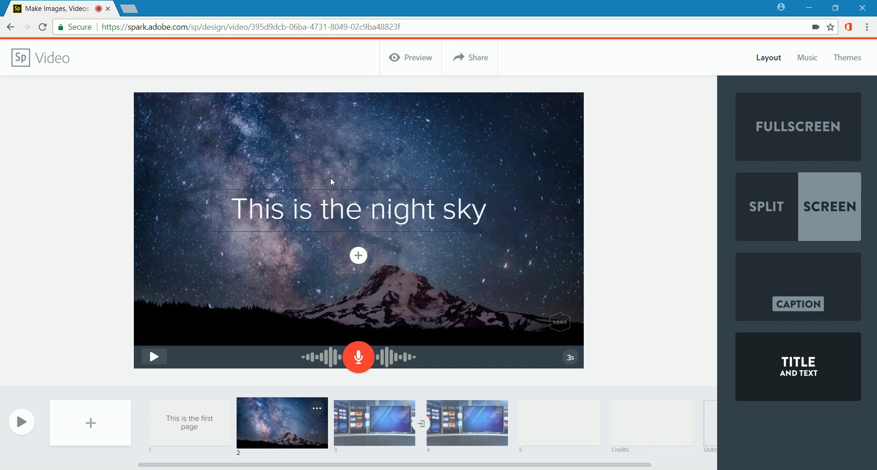
left_click(570, 245)
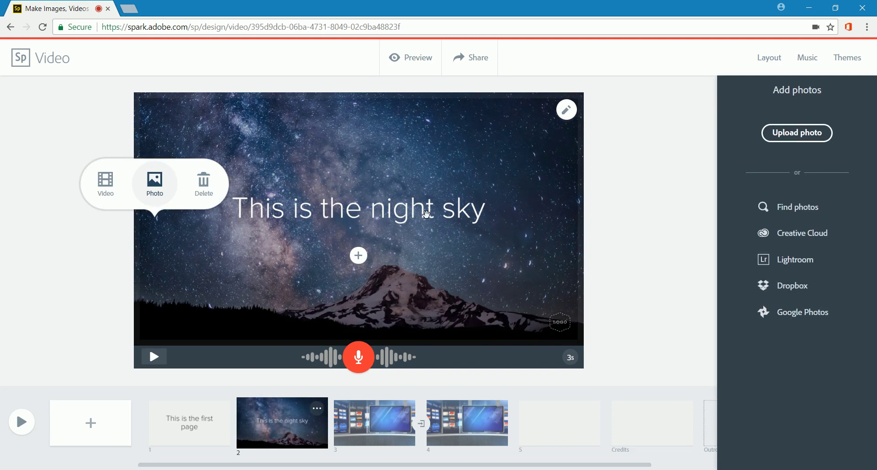
left_click(376, 211)
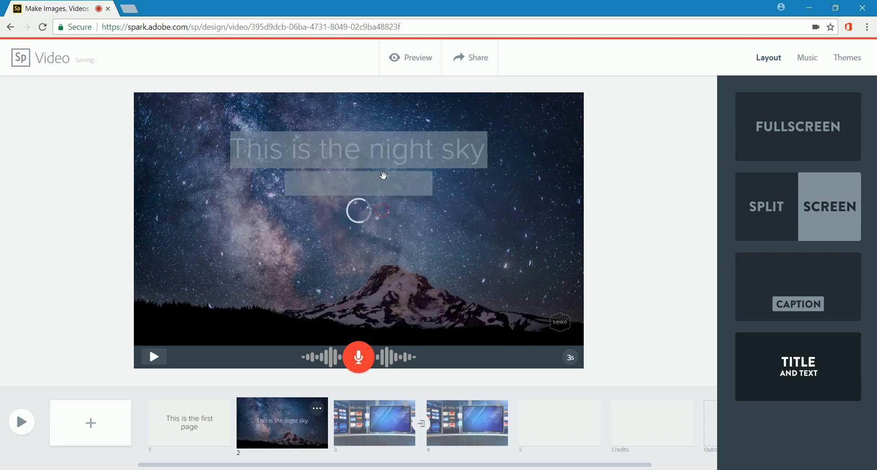
Add the subtitle '(not the day sky)' beneath slide 2's title.
left_click(359, 194)
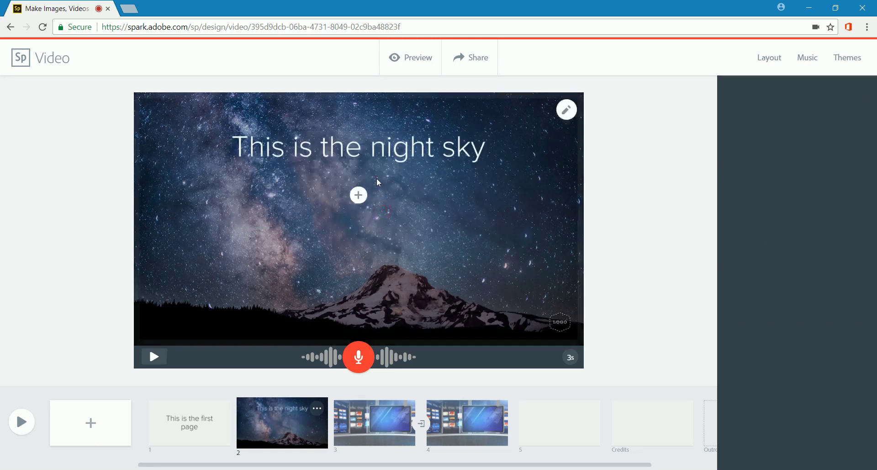
left_click(360, 198)
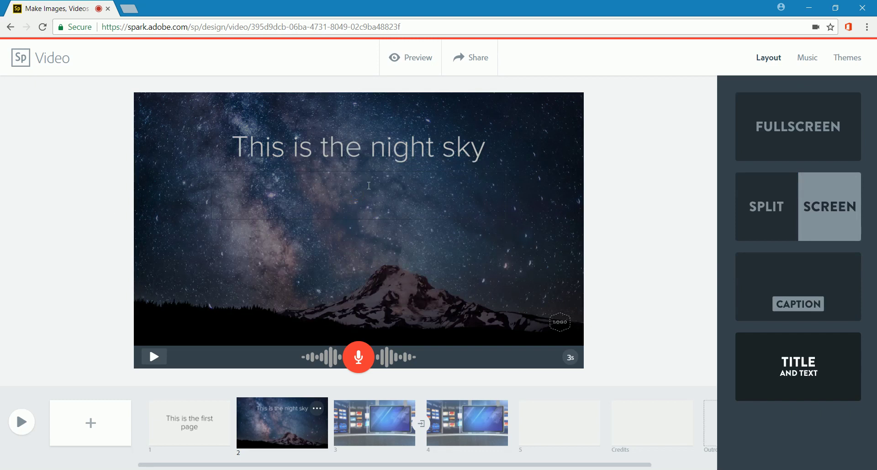
type("(not the day sky")
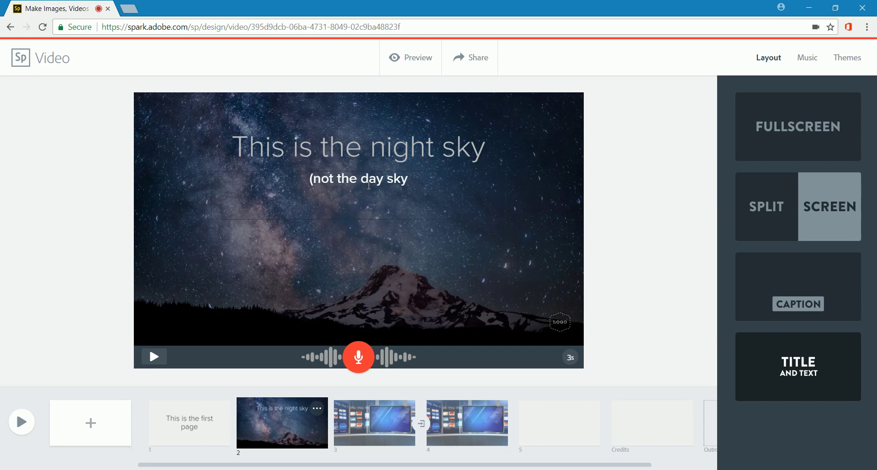
type(")")
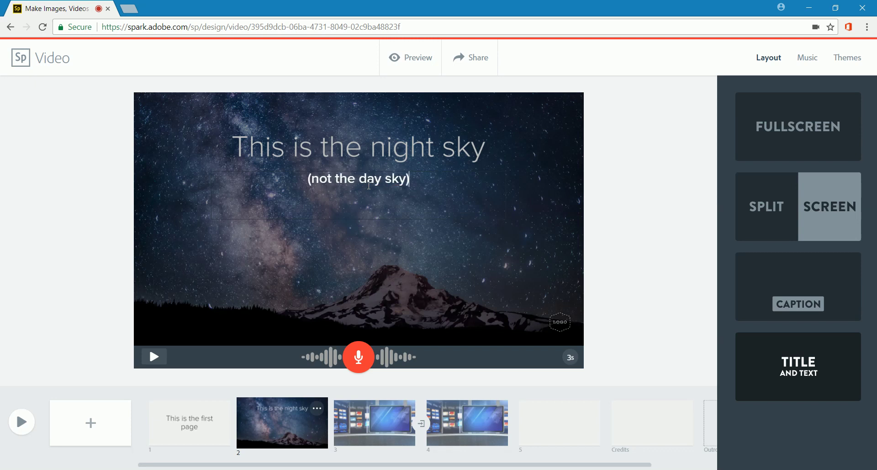
left_click(451, 244)
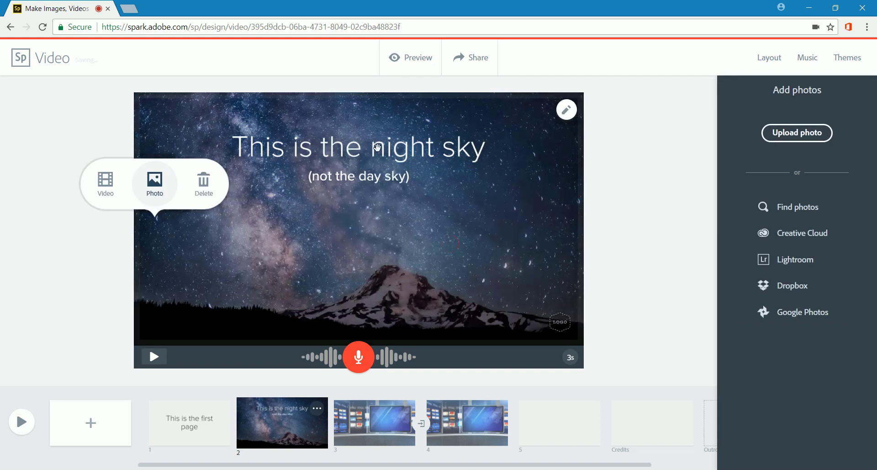
left_click(378, 147)
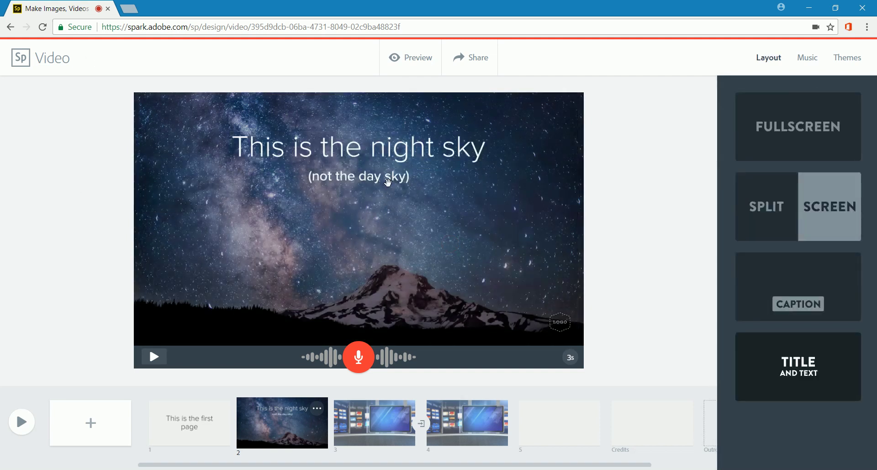
Delete the subtitle text and drag the title back to the slide centre.
left_click(387, 182)
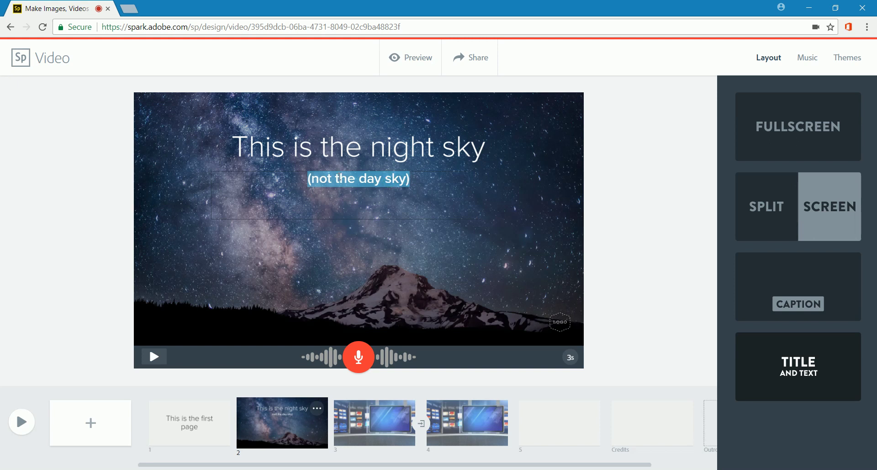
key("BackSpace")
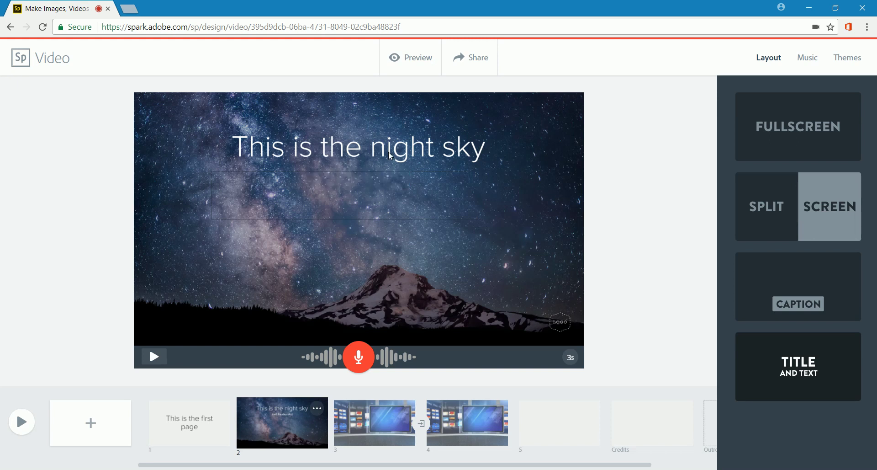
left_click_drag(389, 167, 387, 207)
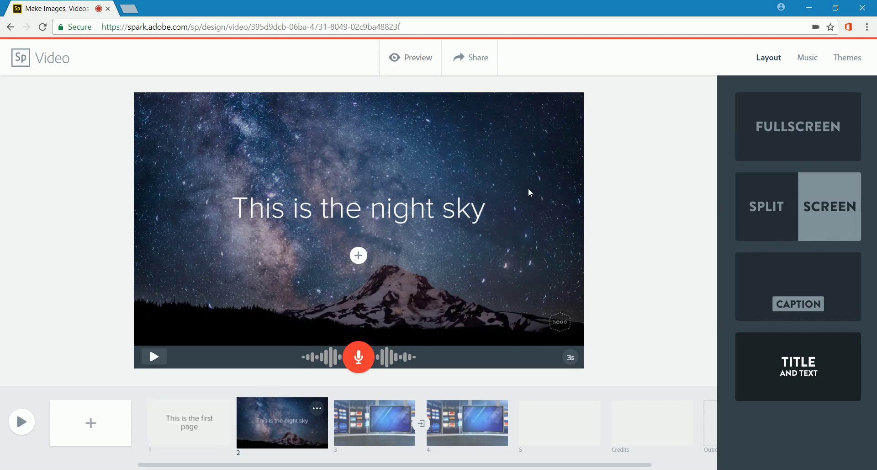
From slide 1, try Wandering Guitar, then set the soundtrack to Places I've Been.
left_click(189, 420)
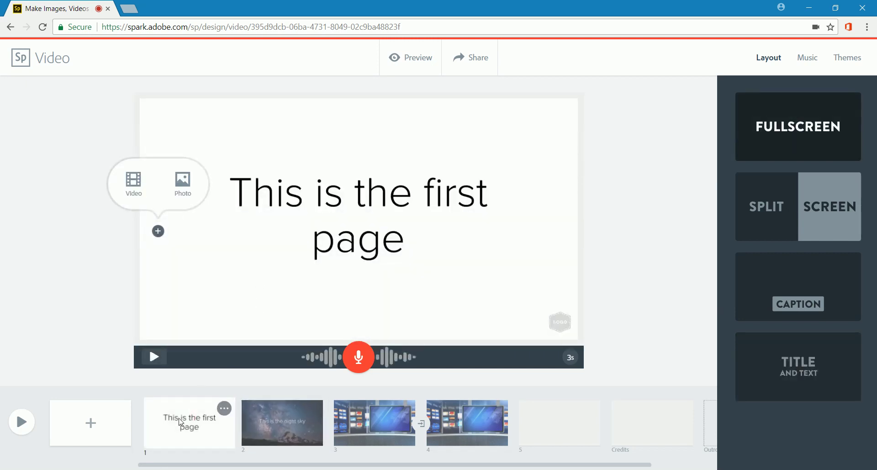
left_click(808, 64)
scroll(808, 302, "down", 1)
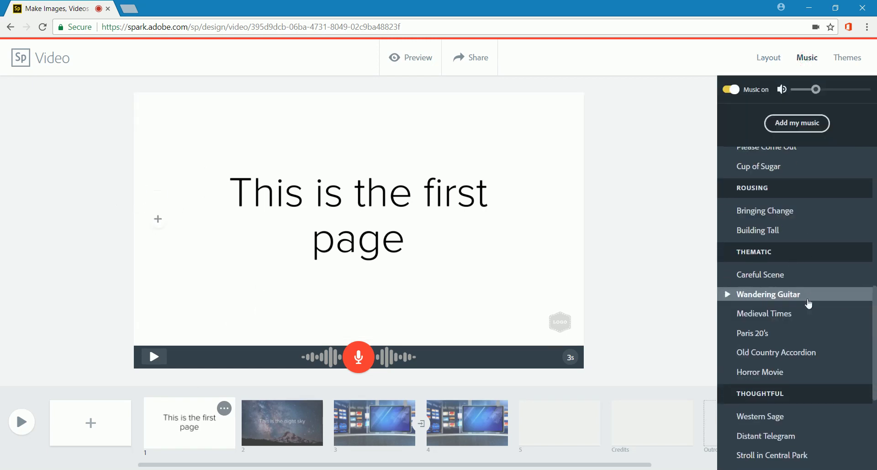
left_click(808, 303)
scroll(815, 302, "down", 5)
scroll(815, 295, "up", 5)
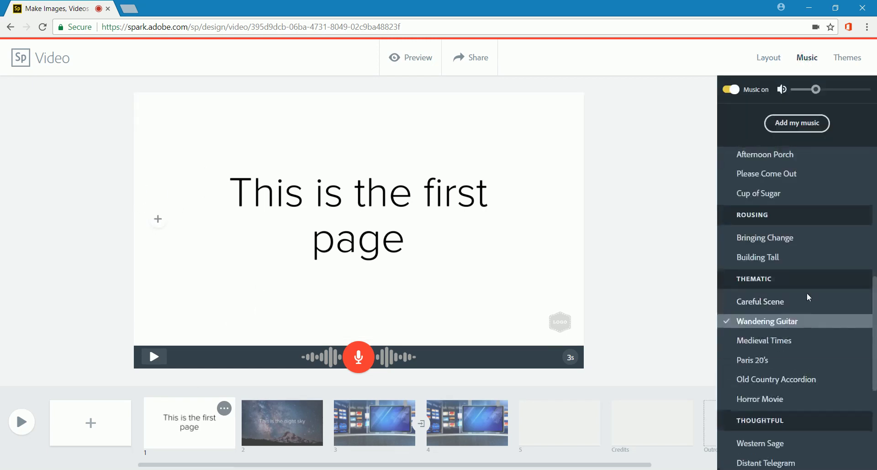
scroll(807, 292, "up", 3)
scroll(806, 297, "up", 3)
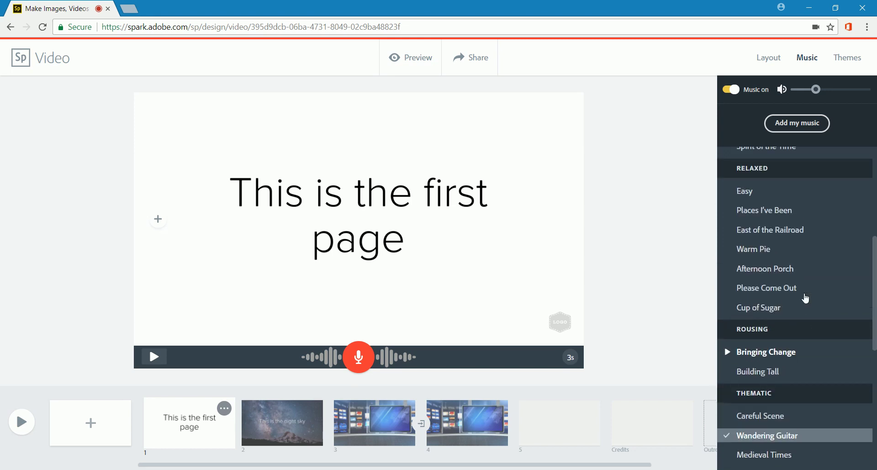
left_click(756, 213)
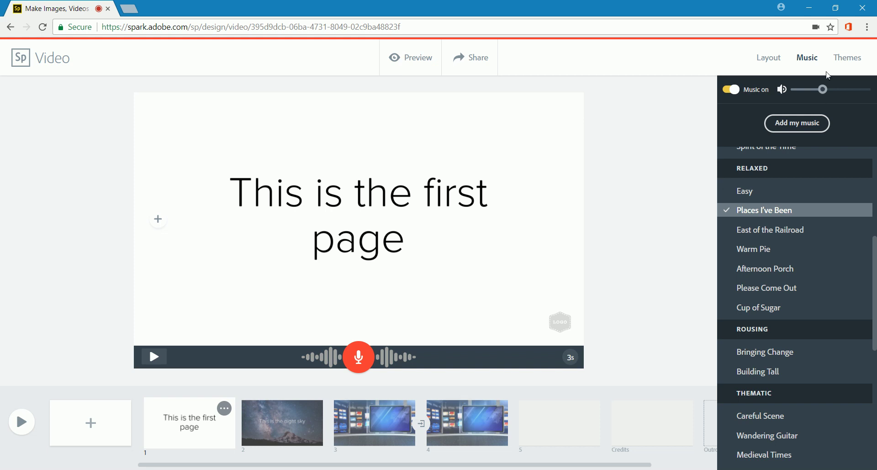
left_click(848, 58)
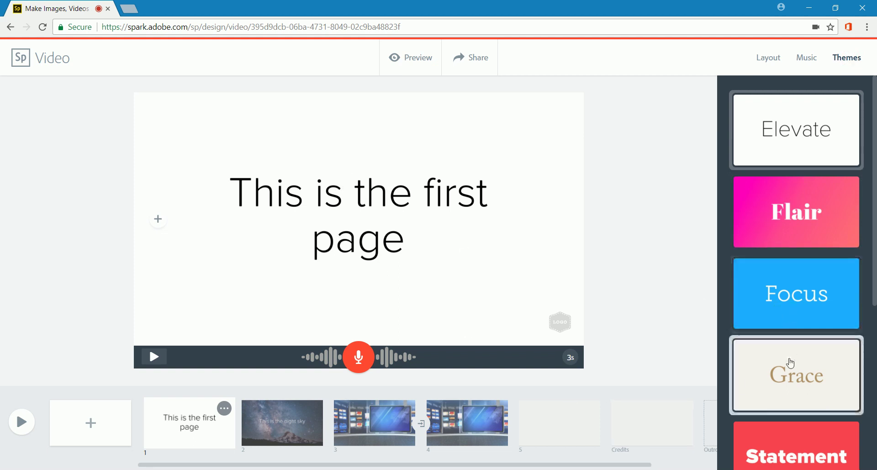
Try the Grace theme, then apply the Mega theme and preview the 43-second video.
left_click(795, 375)
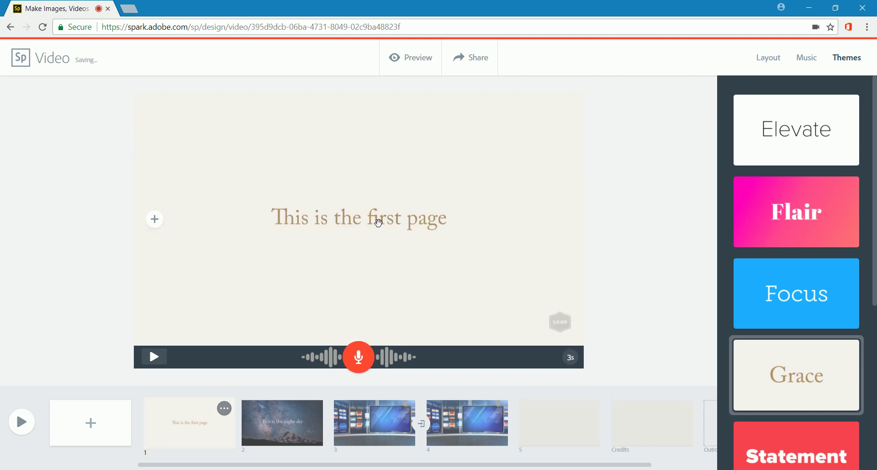
scroll(809, 400, "down", 5)
left_click(807, 405)
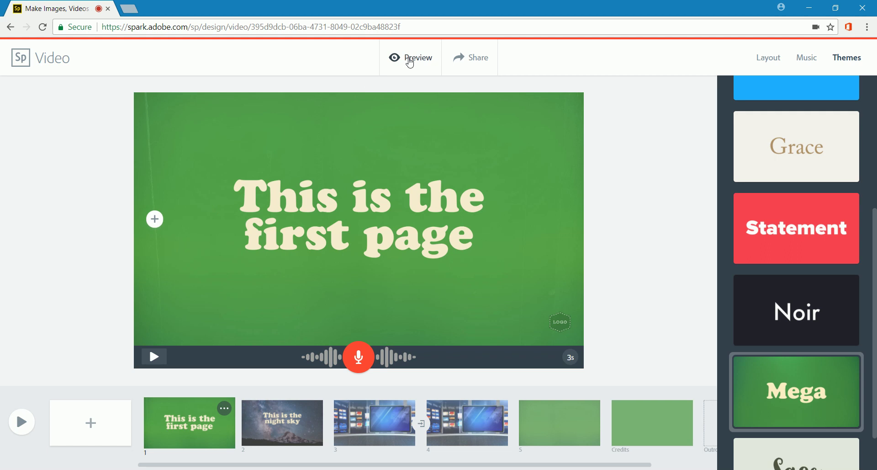
left_click(411, 64)
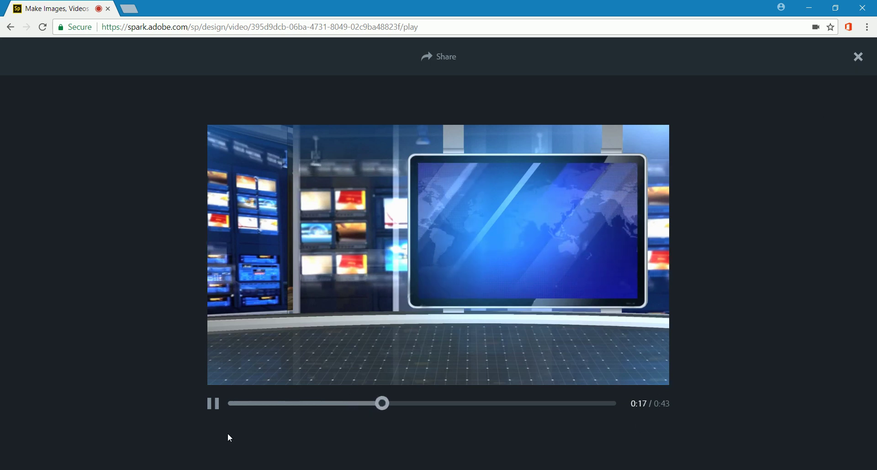
left_click(213, 405)
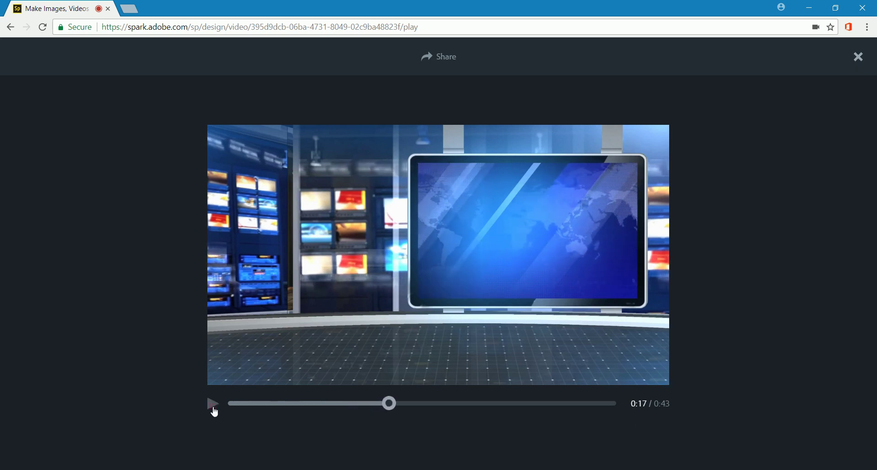
left_click(858, 58)
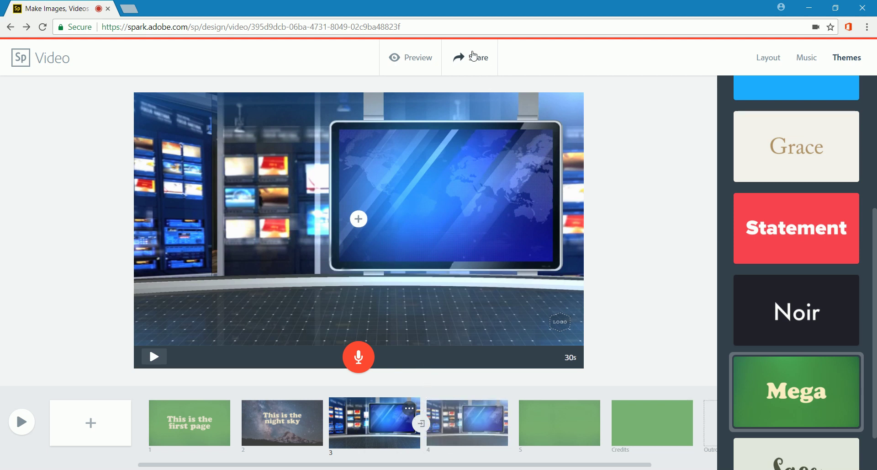
left_click(471, 58)
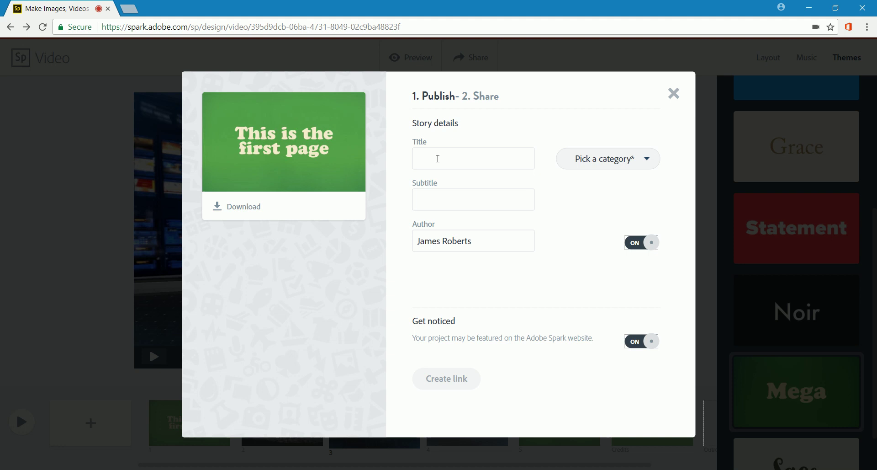
Enter a story title, set the category to Education, and download the video as an MP4.
left_click(438, 159)
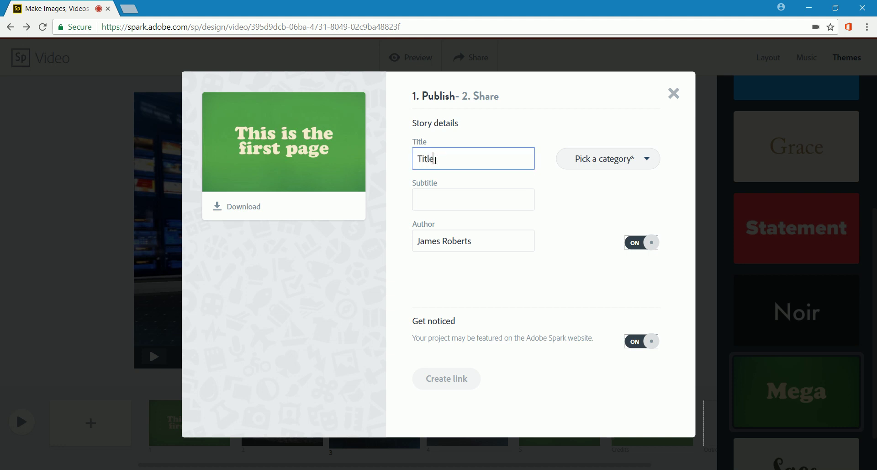
left_click(605, 160)
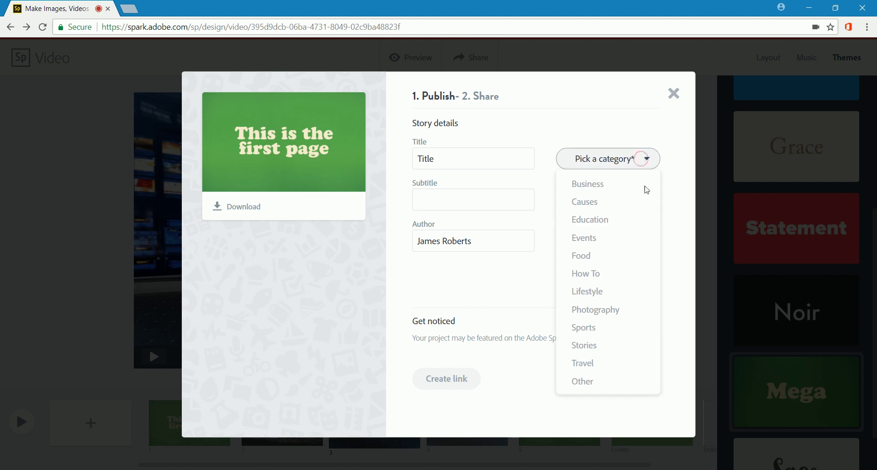
left_click(594, 221)
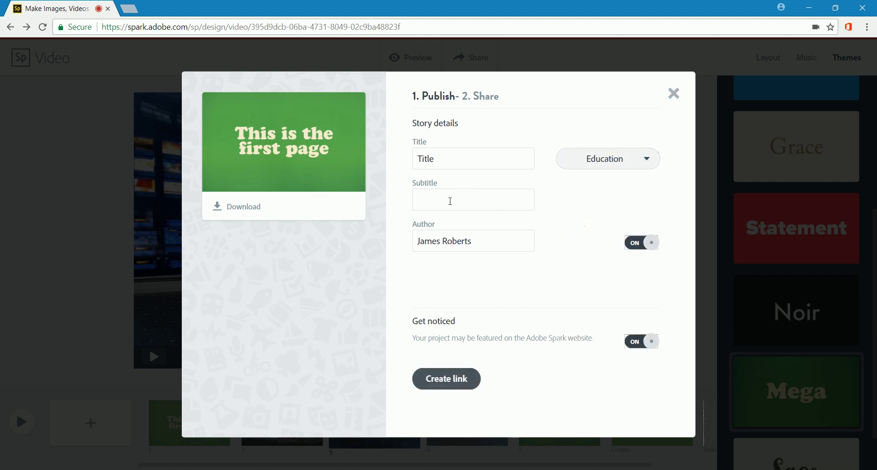
left_click(451, 201)
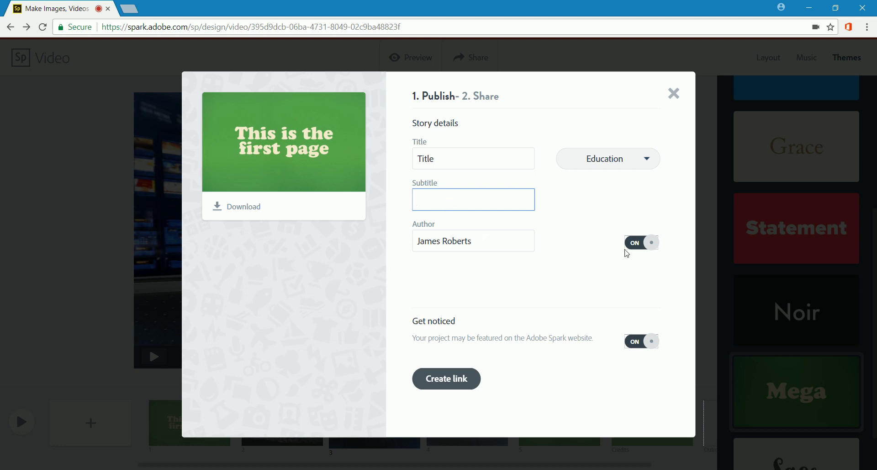
left_click(635, 243)
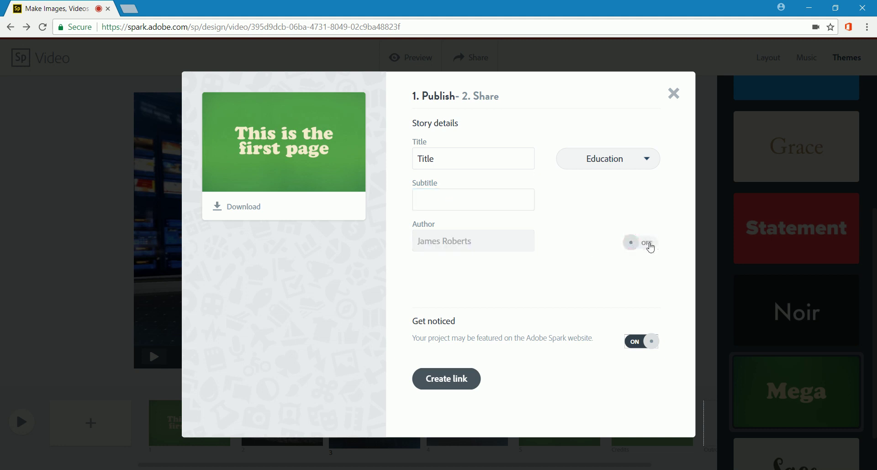
left_click(645, 246)
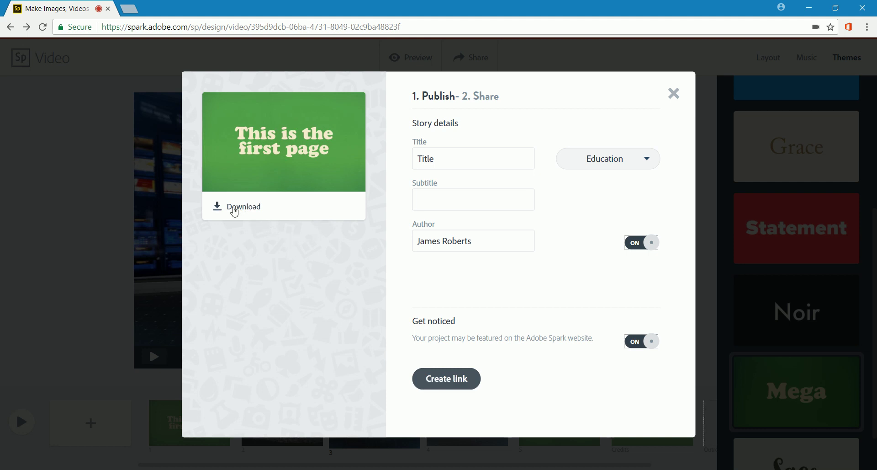
left_click(235, 208)
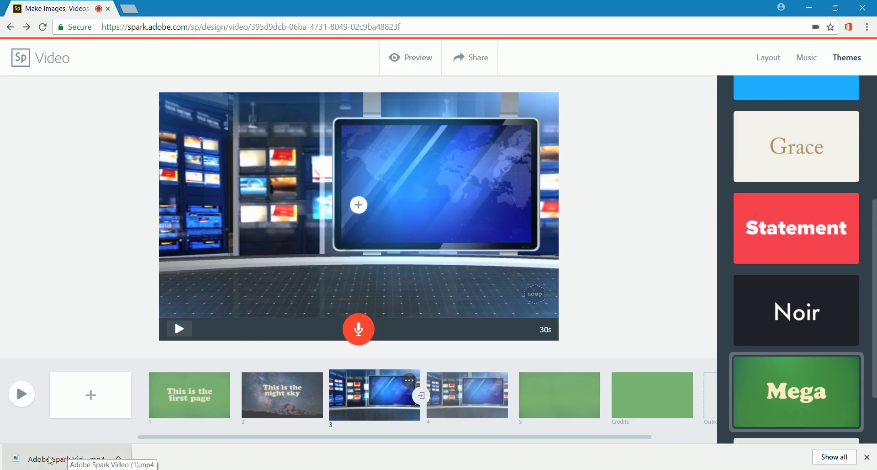
left_click(119, 458)
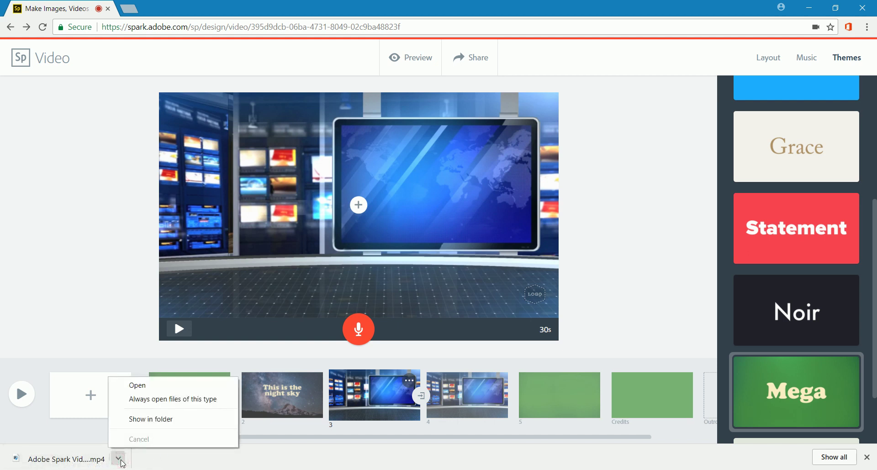
Show 'Adobe Spark Video (1)' in the Downloads folder and play it in Windows Media Player.
left_click(145, 426)
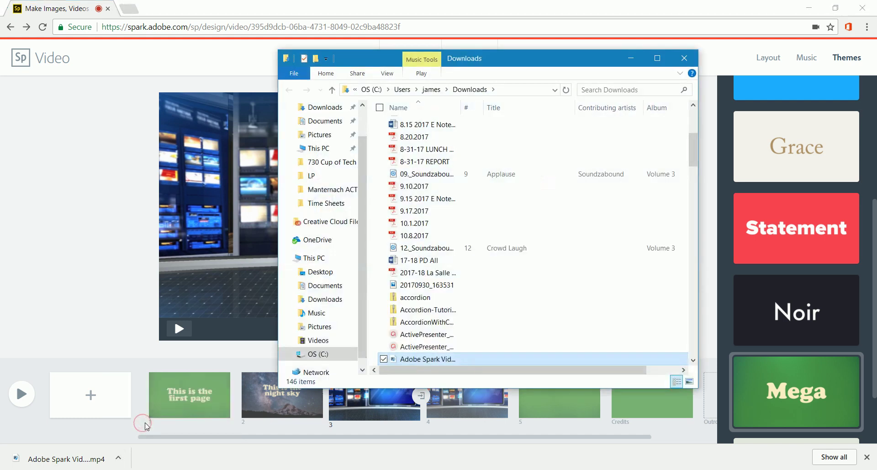
right_click(418, 364)
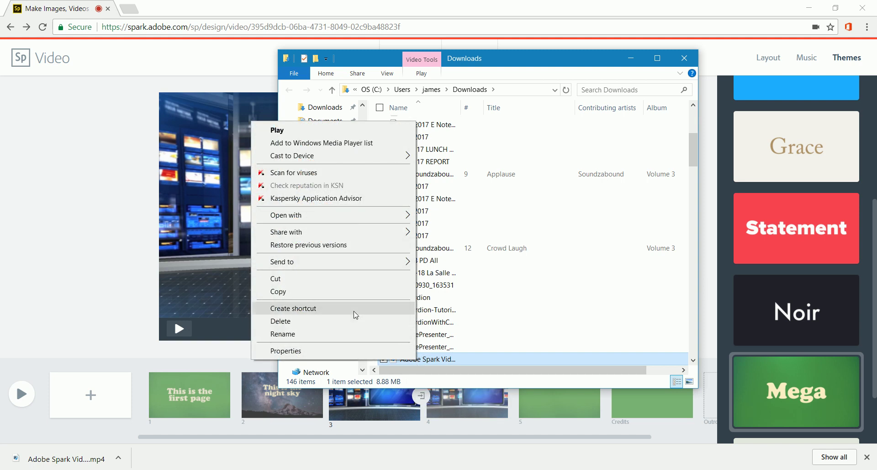
left_click(329, 292)
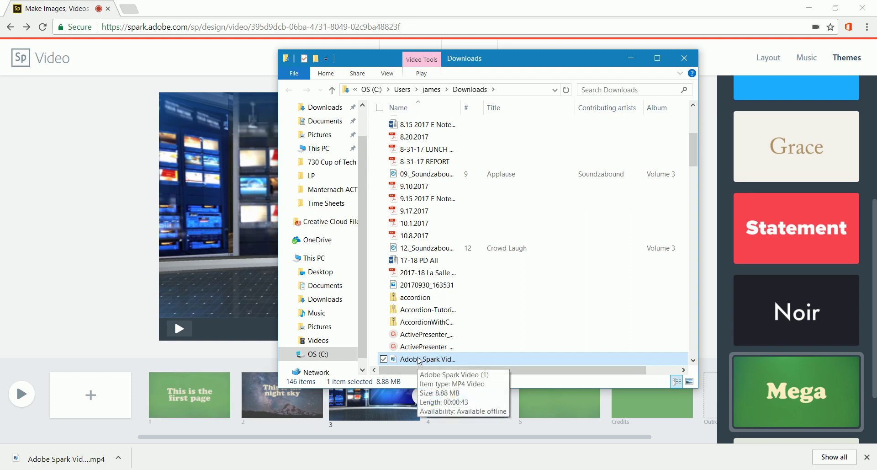
right_click(395, 363)
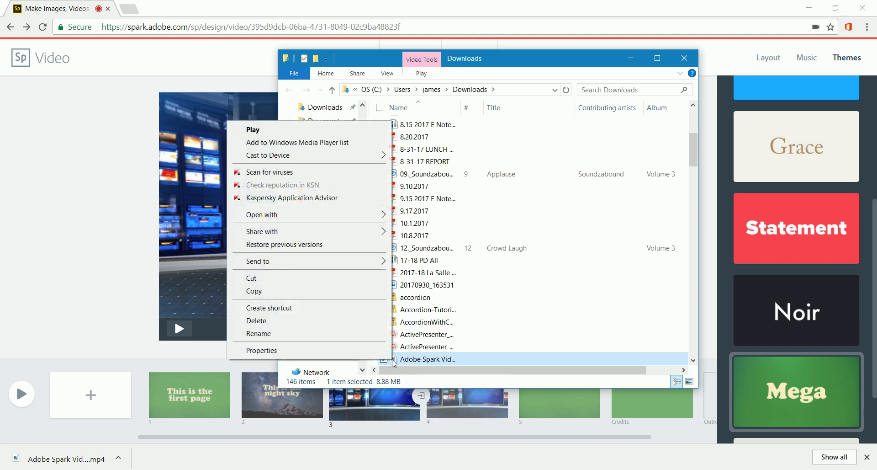
mouse_move(326, 219)
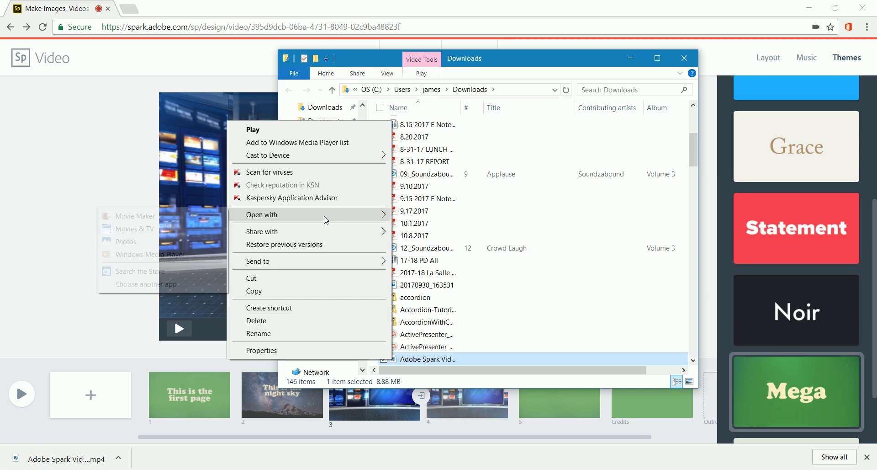
left_click(159, 255)
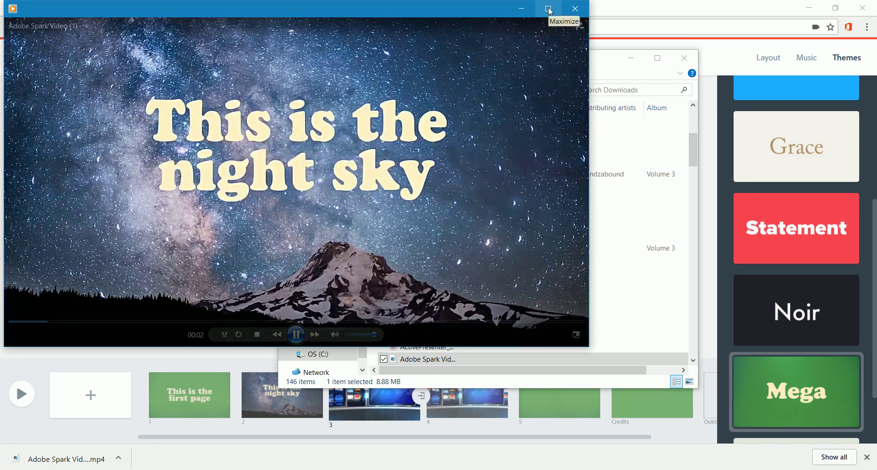
Maximize and restore the player, pause playback, then close the player and the Downloads window.
left_click(550, 12)
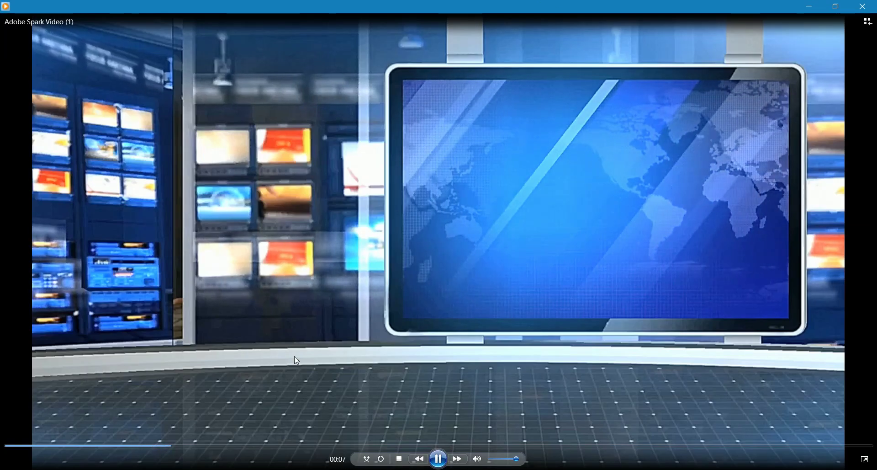
left_click(831, 11)
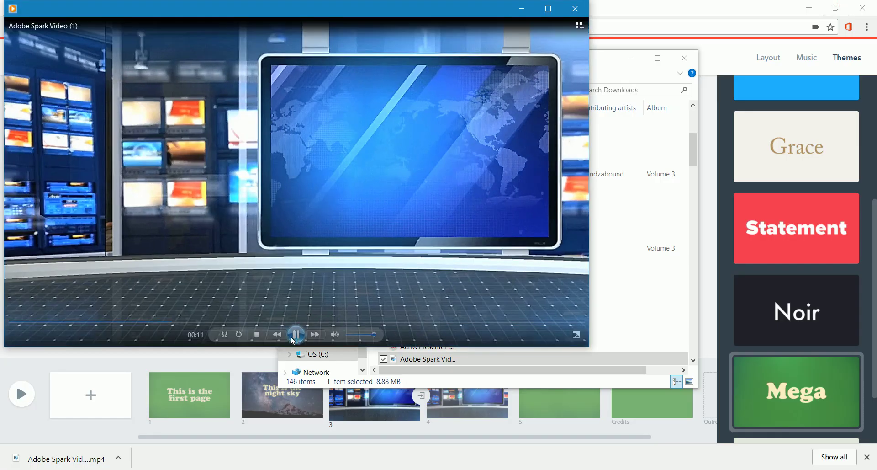
left_click(294, 337)
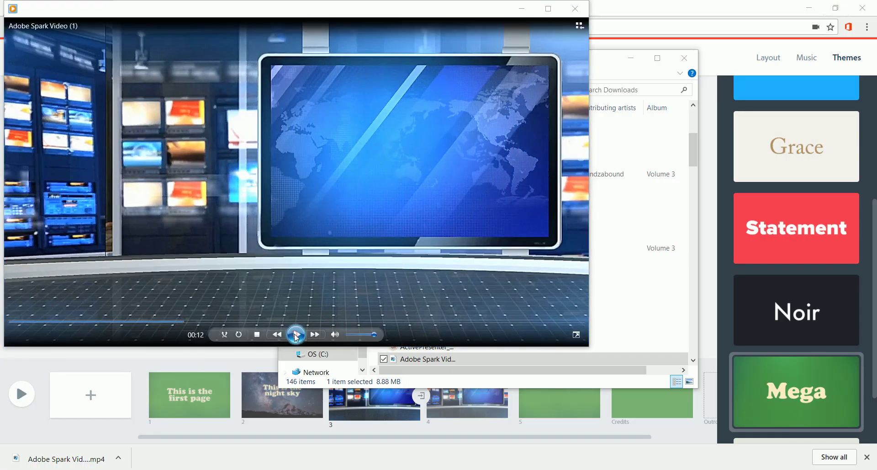
left_click(565, 13)
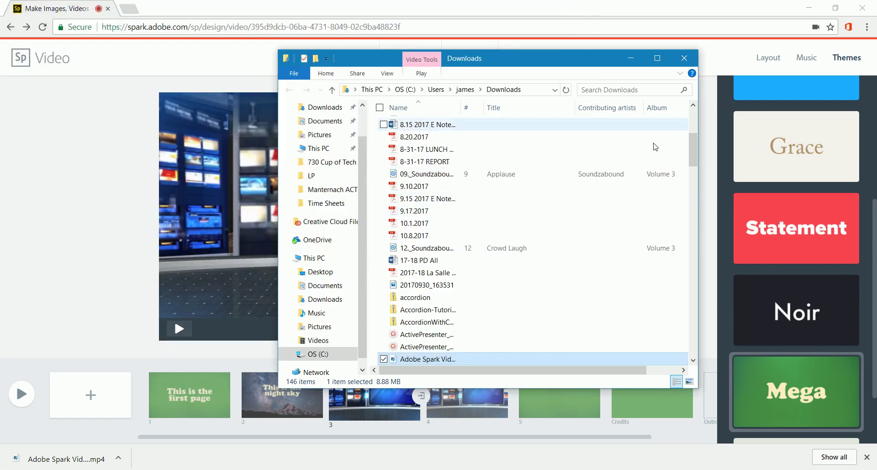
left_click(684, 58)
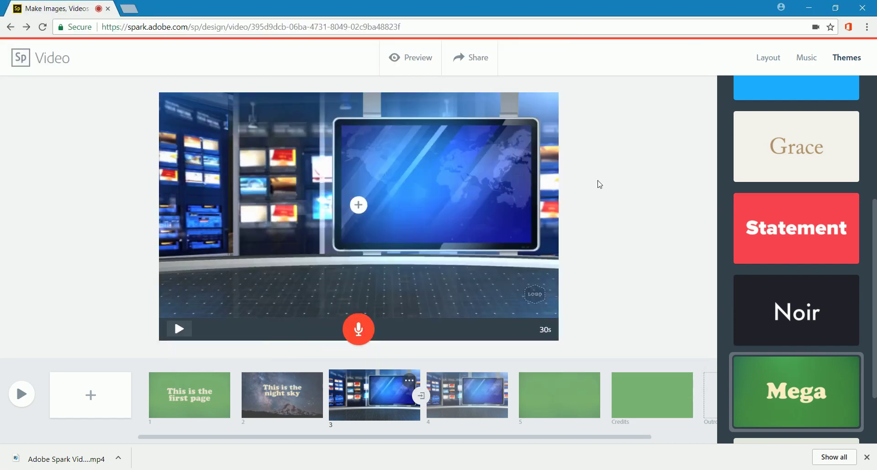